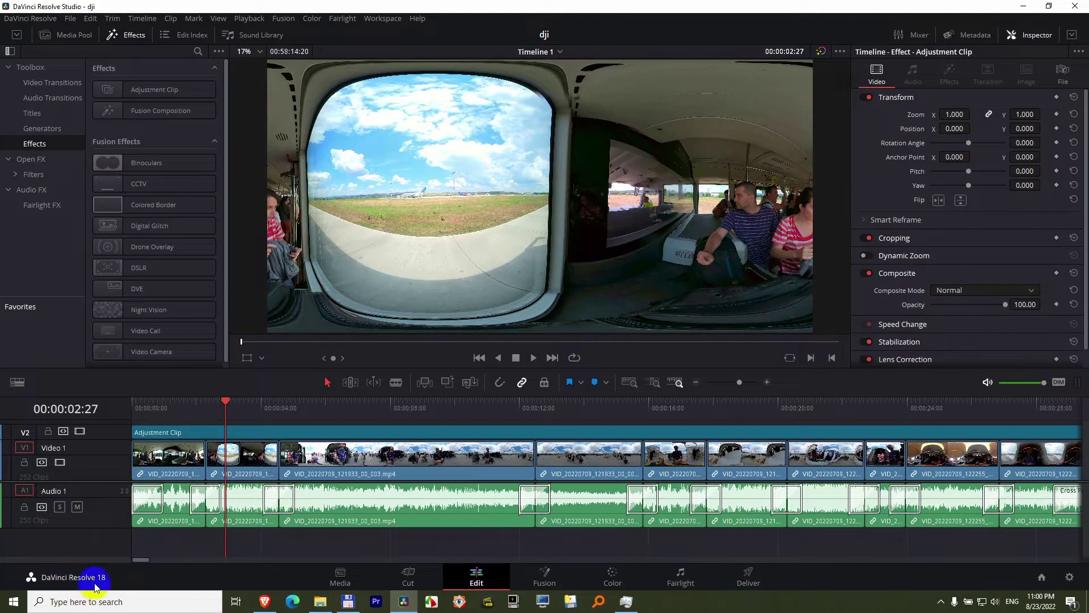
- Launch Blackmagic Proxy Generator by searching 'proxy' from the Start menu
left_click(12, 602)
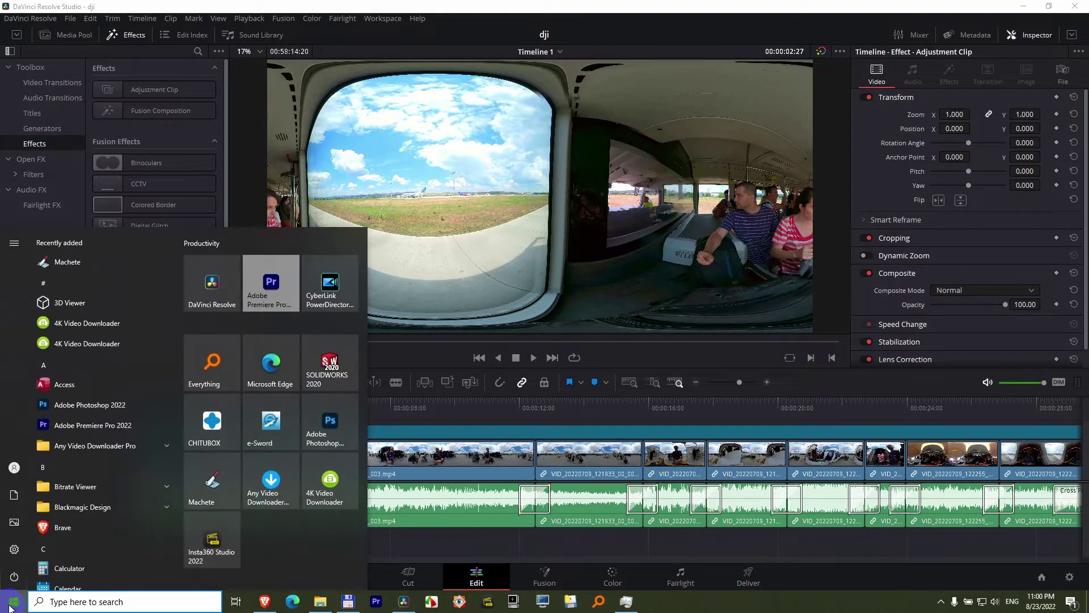
type("proxy")
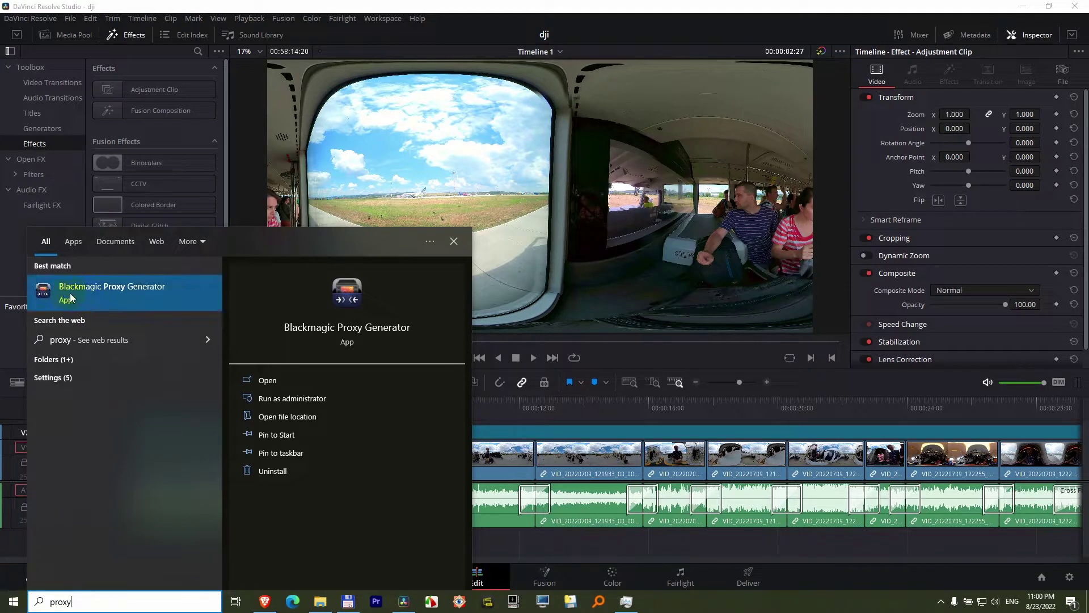
left_click(127, 295)
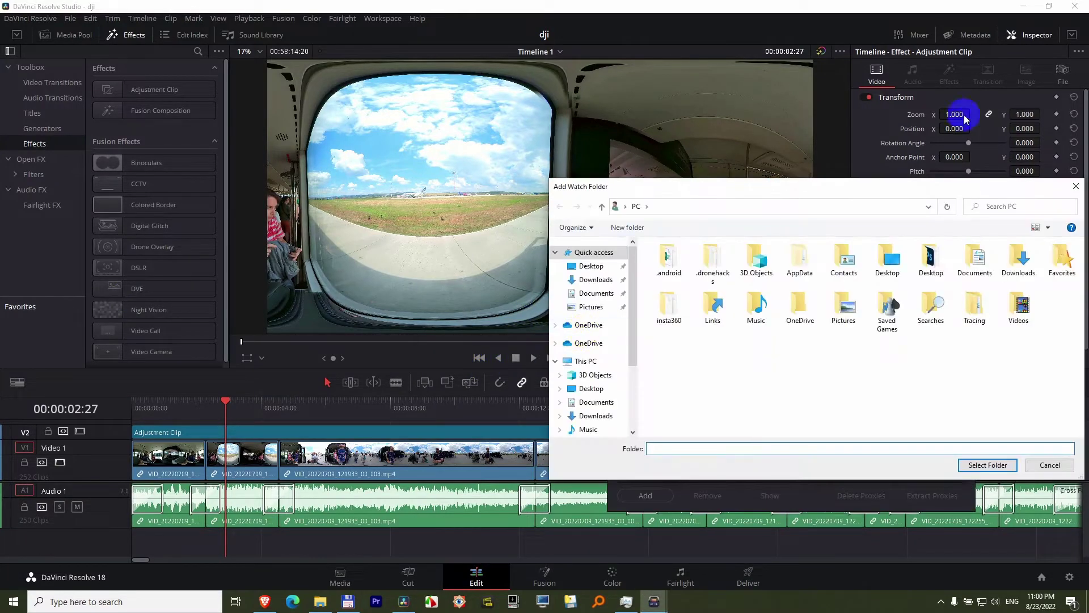
- Minimize Resolve and move the Add Watch Folder dialog left of the Proxy Generator window
left_click(1024, 7)
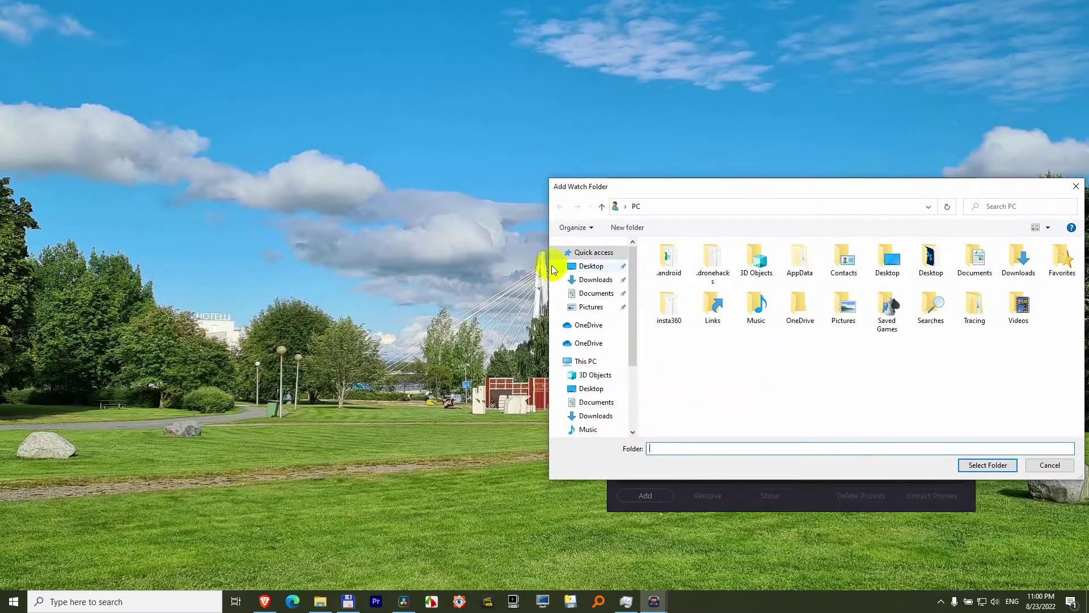
left_click_drag(668, 194, 146, 236)
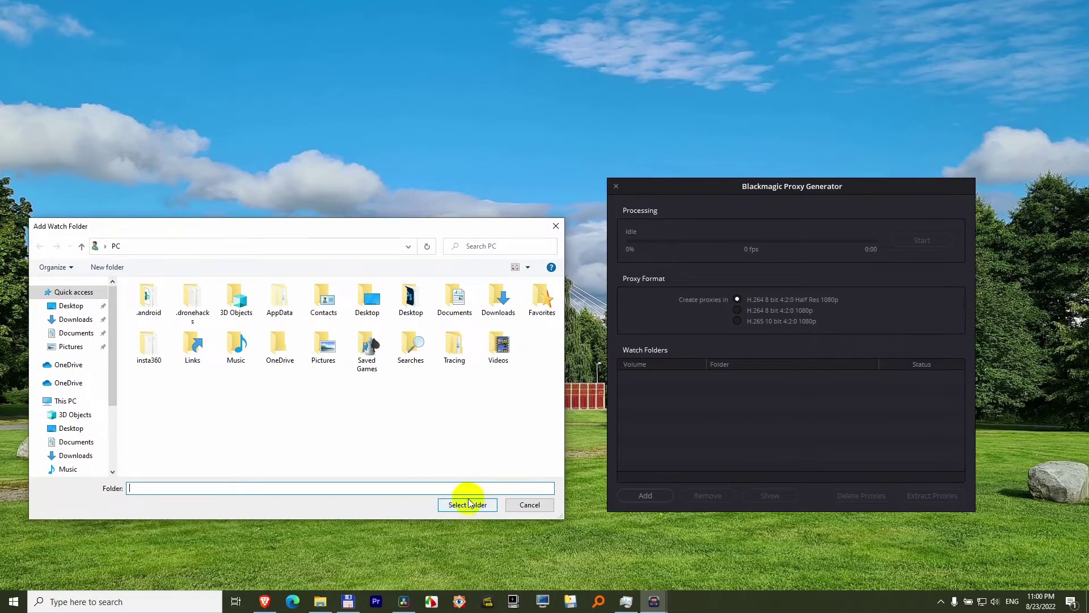
- Bring up File Explorer with the source clips folder, keeping Resolve minimized
left_click(320, 602)
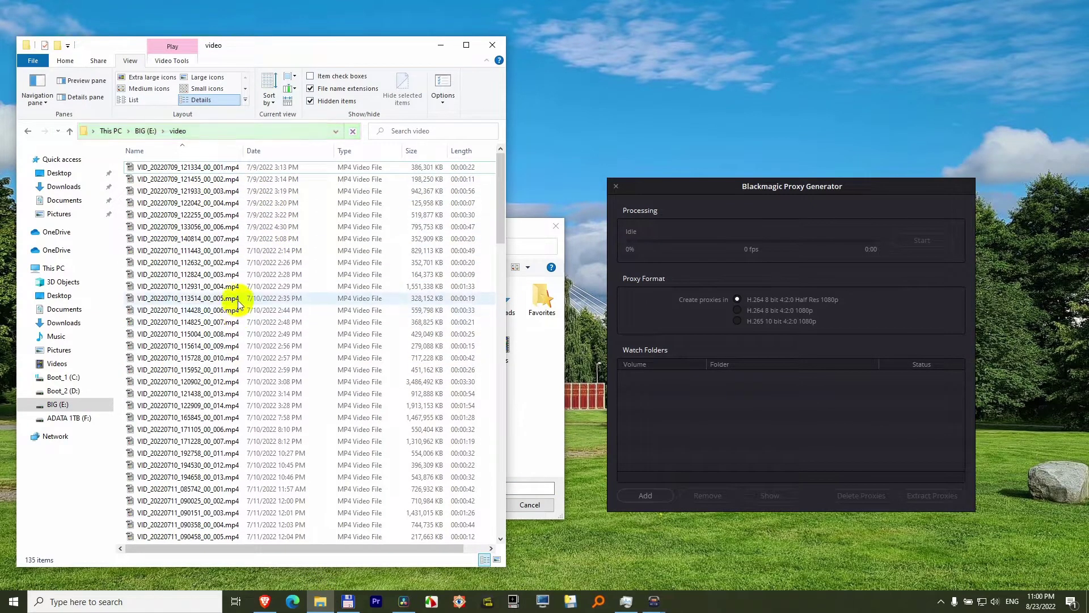
left_click(401, 593)
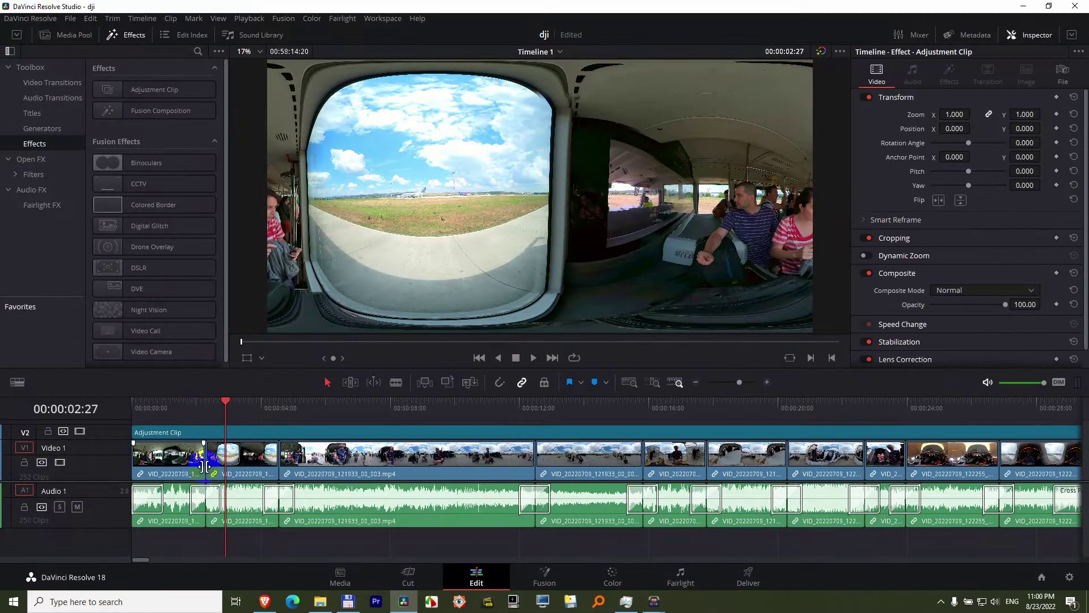
left_click(405, 602)
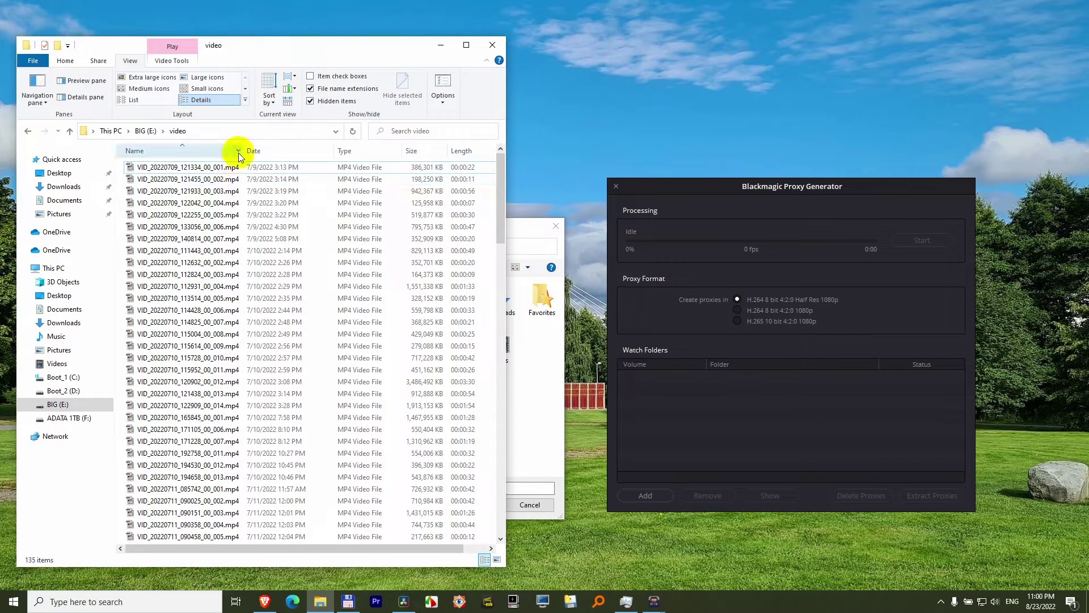
- Copy the E:\video path from Explorer's address bar, then minimize Explorer
left_click(243, 132)
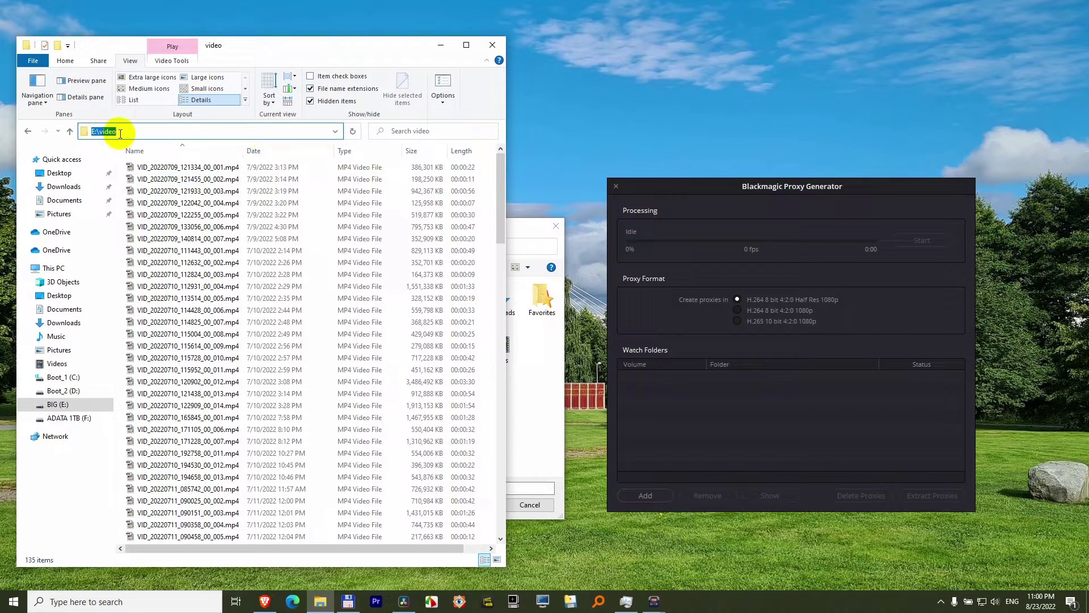
right_click(141, 132)
left_click(181, 171)
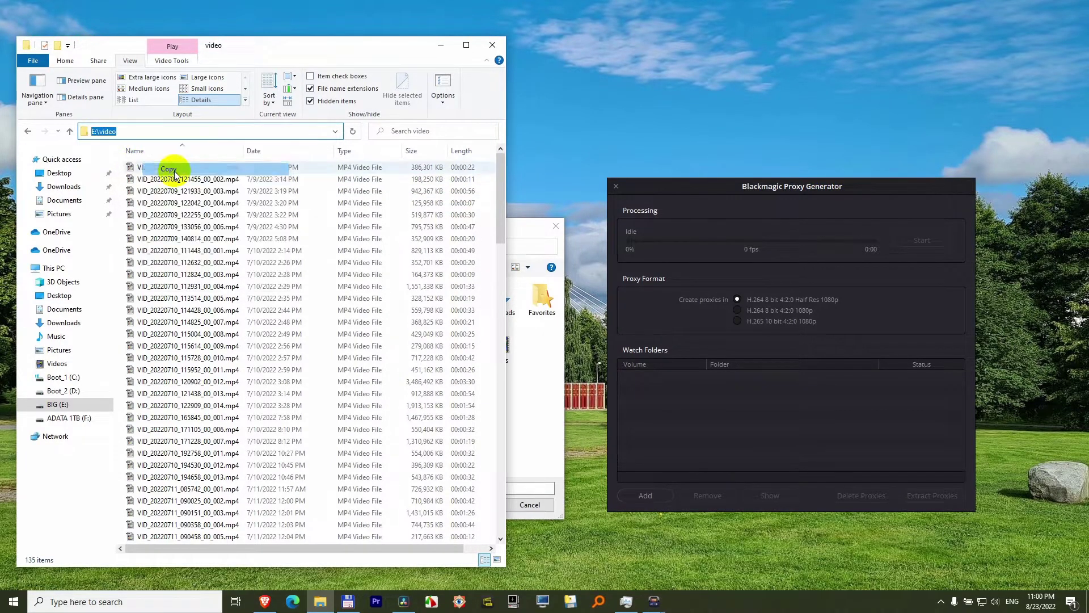
left_click(441, 45)
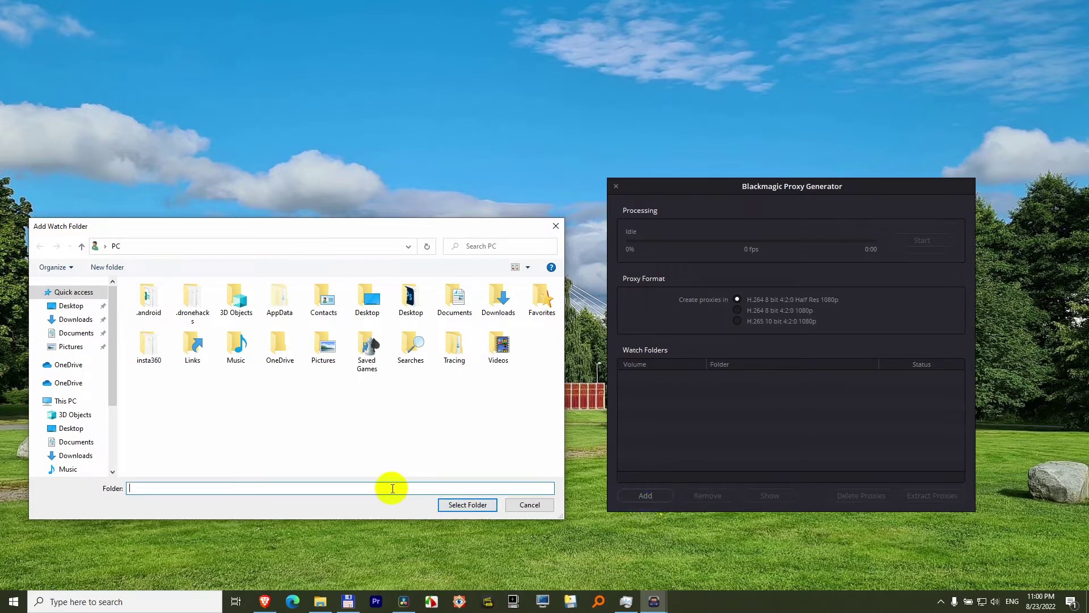
- Add E:\video as a watch folder by pasting the path into the Folder field
left_click(536, 505)
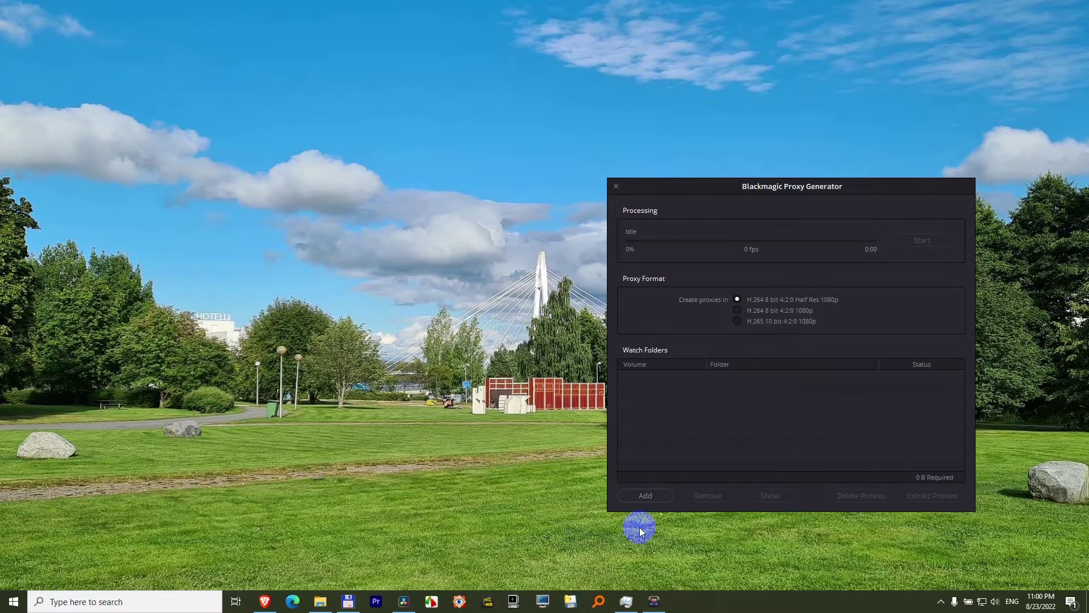
left_click(652, 496)
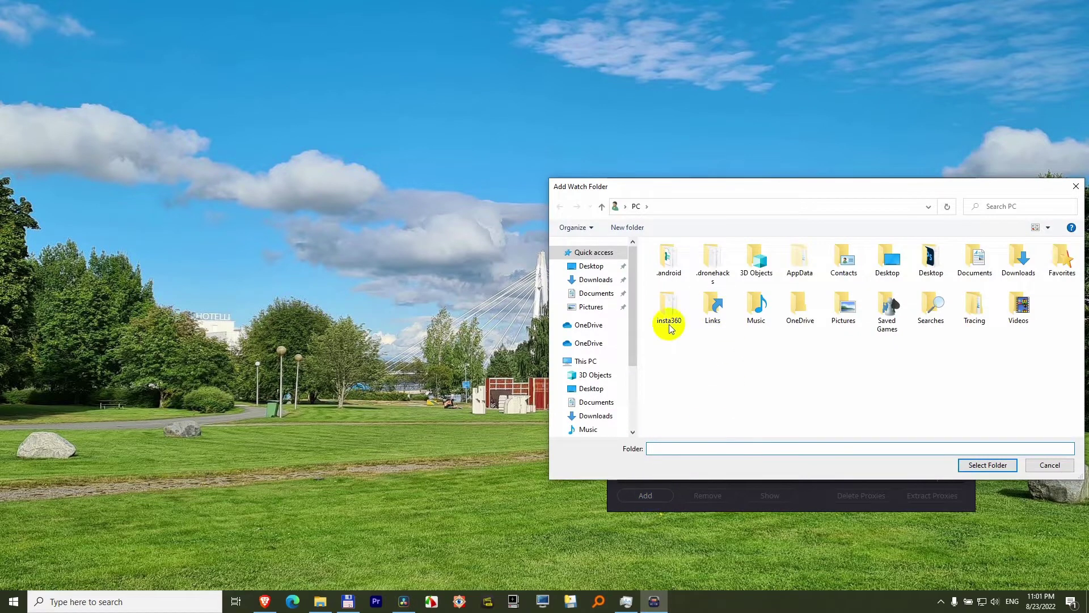
right_click(676, 448)
left_click(710, 339)
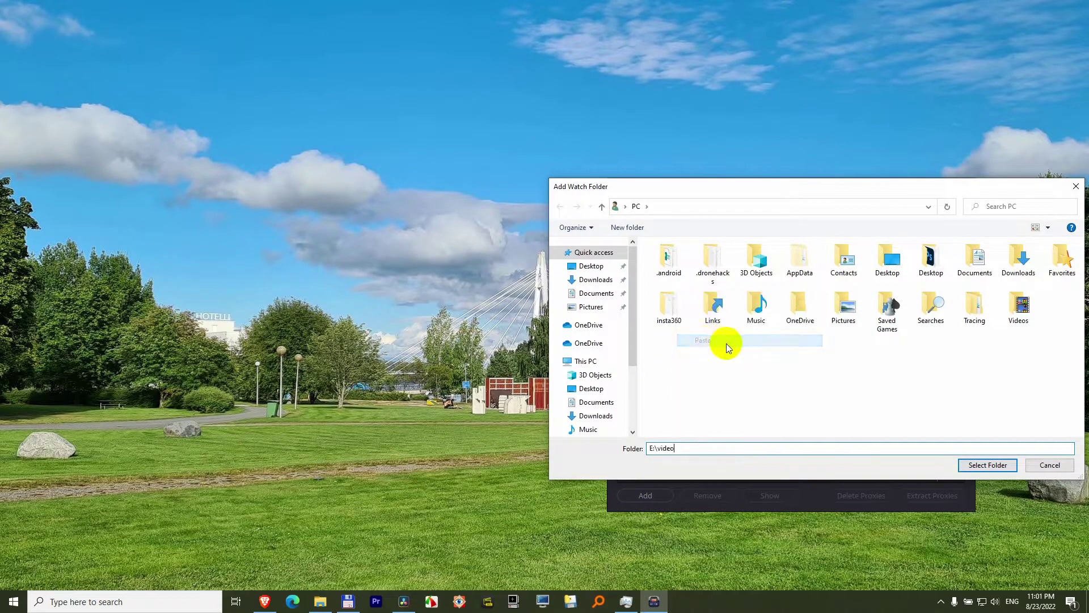
left_click(992, 465)
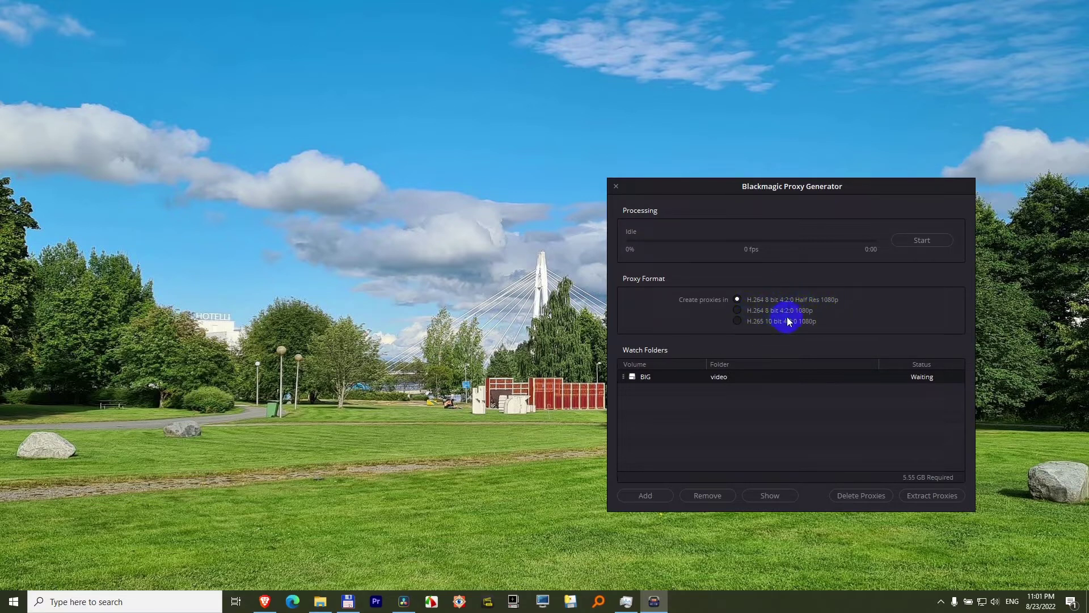
- Start proxy generation for the 135 clips and check the new Proxy folder inside E:\video
left_click(321, 601)
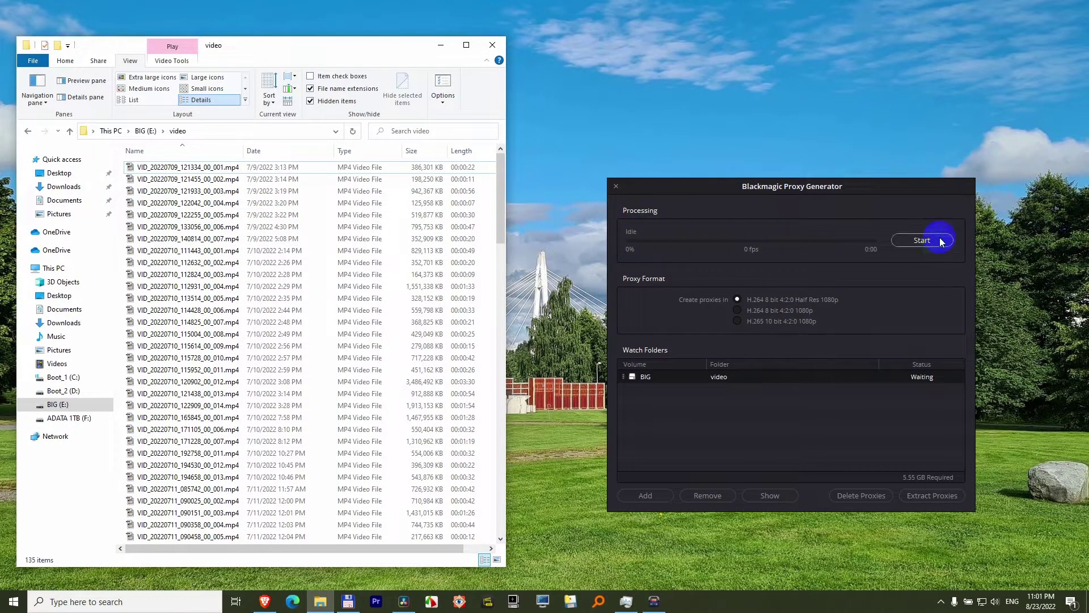
left_click(923, 240)
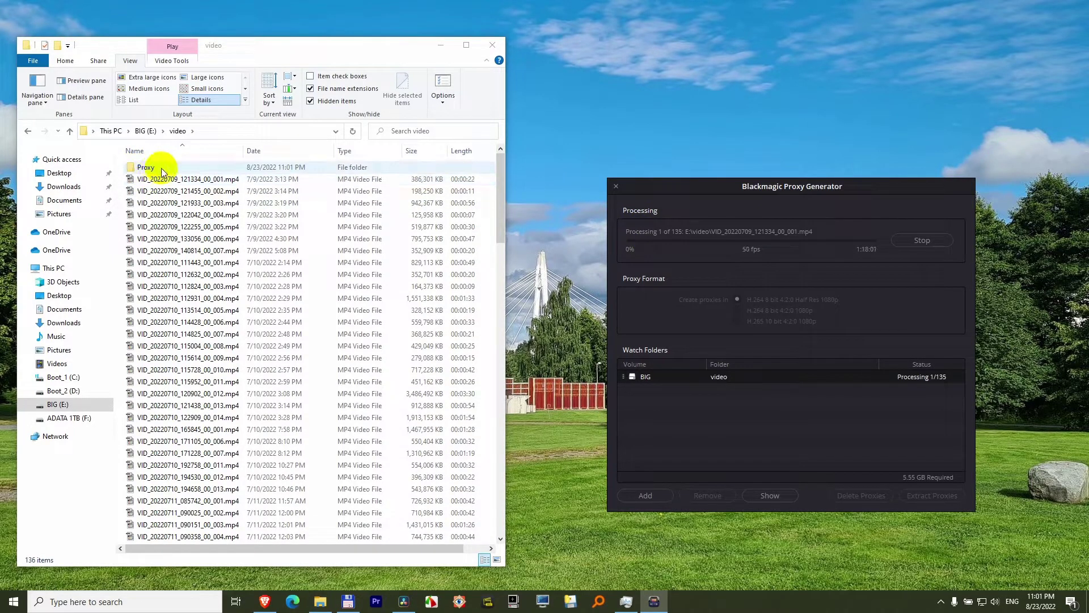
left_click(154, 167)
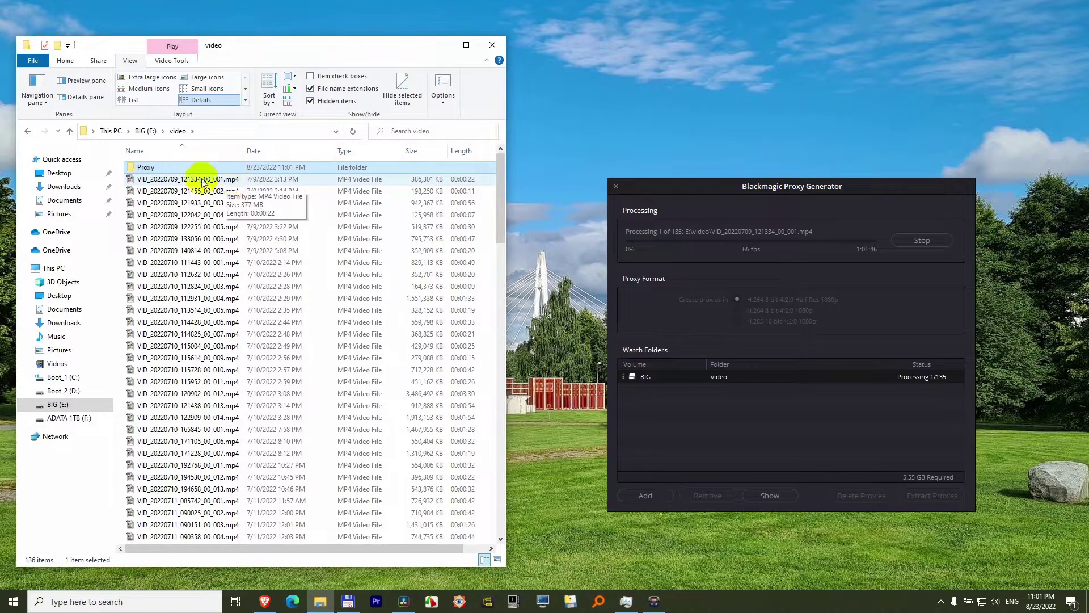
left_click(146, 168)
double_click(146, 168)
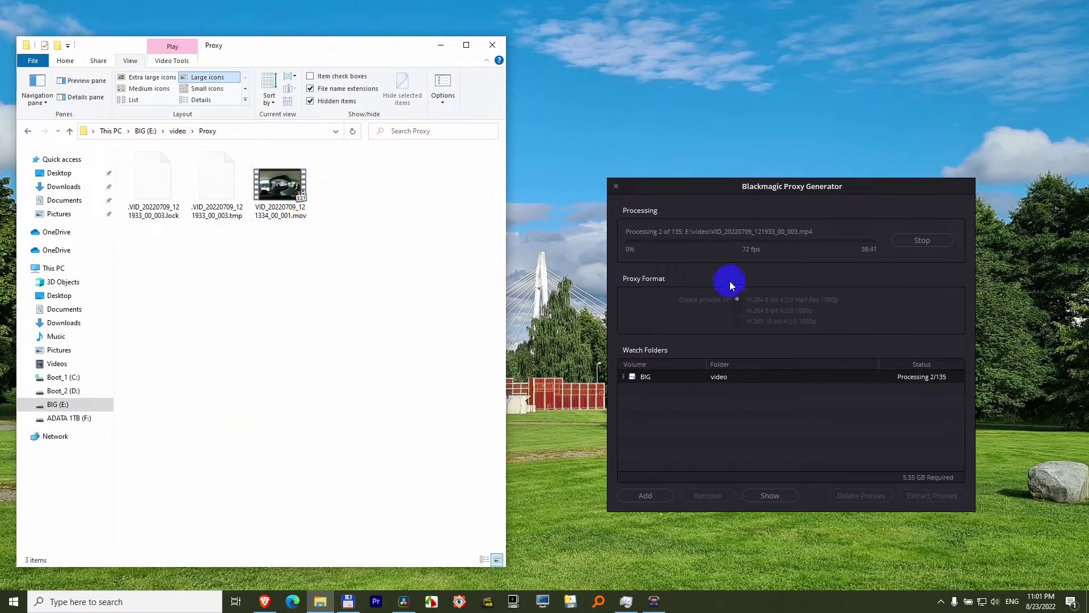
left_click(747, 256)
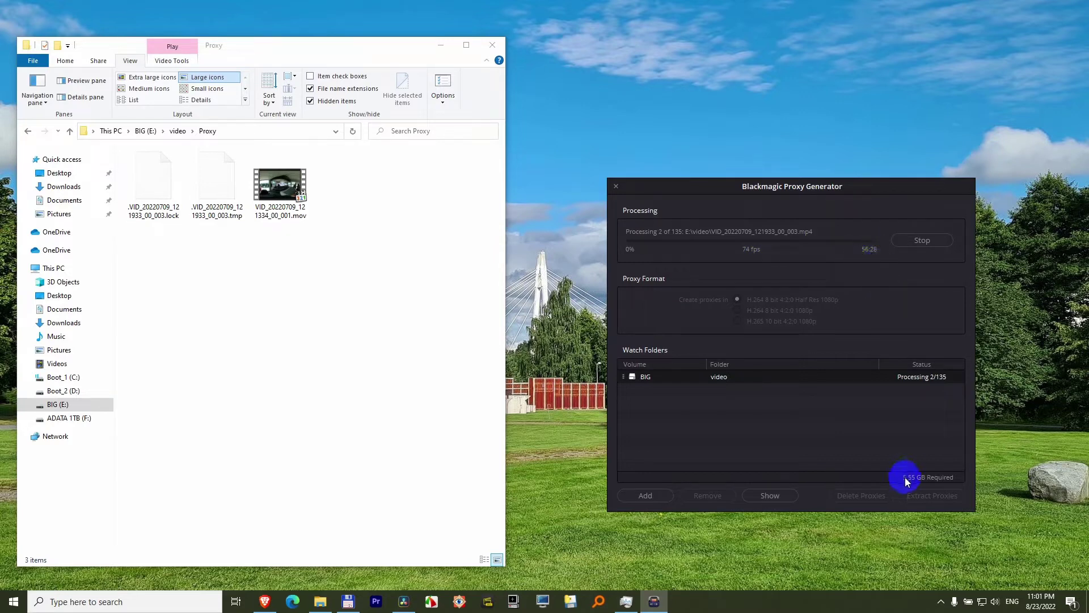
left_click(69, 131)
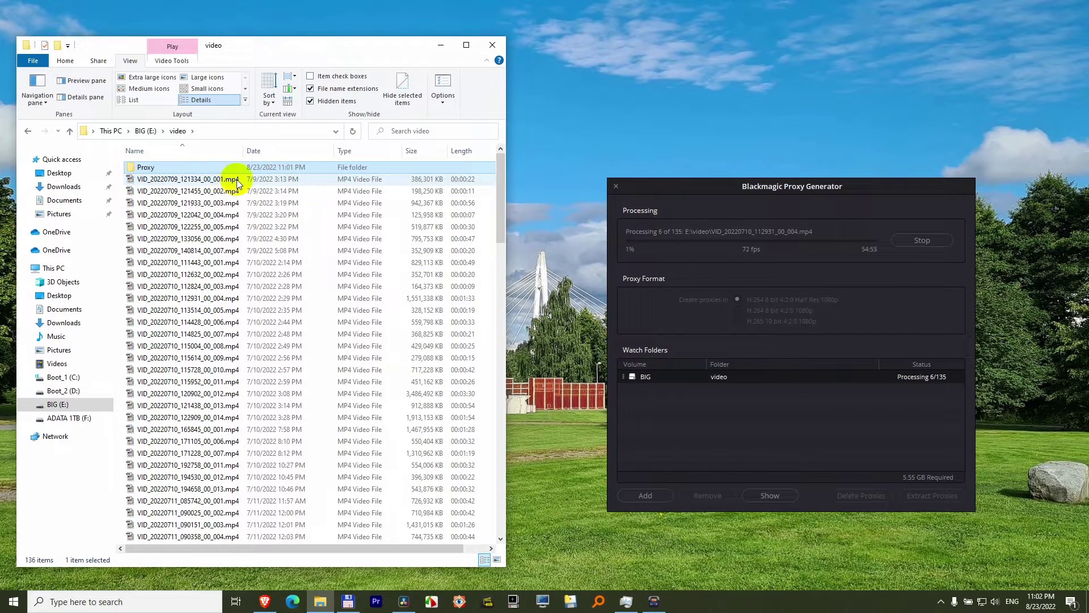
- Back in Resolve, set Playback > Proxy Handling to Disable All Proxies
left_click(405, 604)
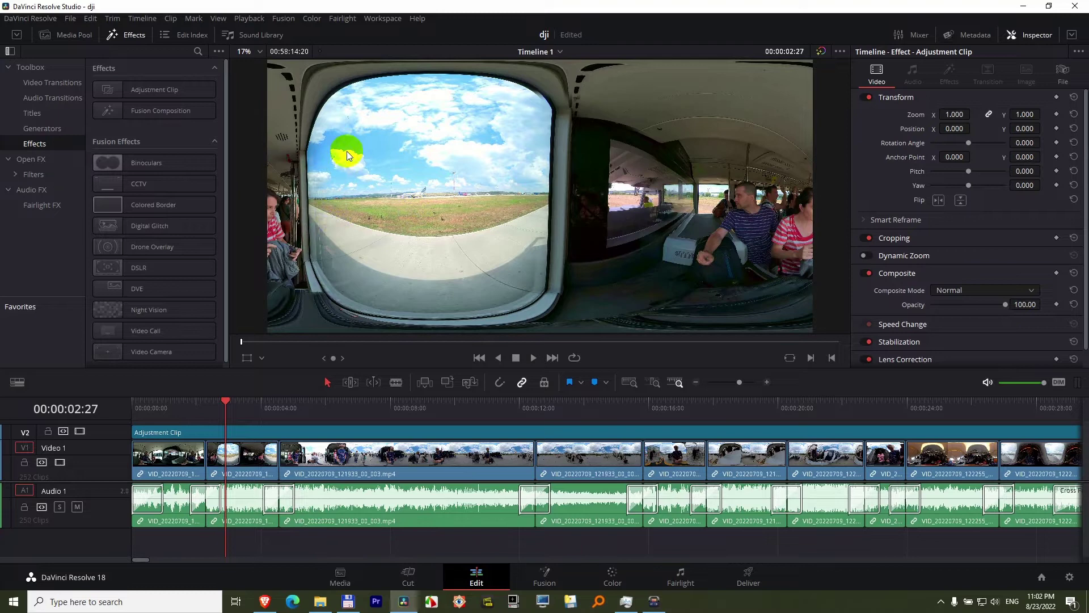
left_click(248, 22)
mouse_move(279, 49)
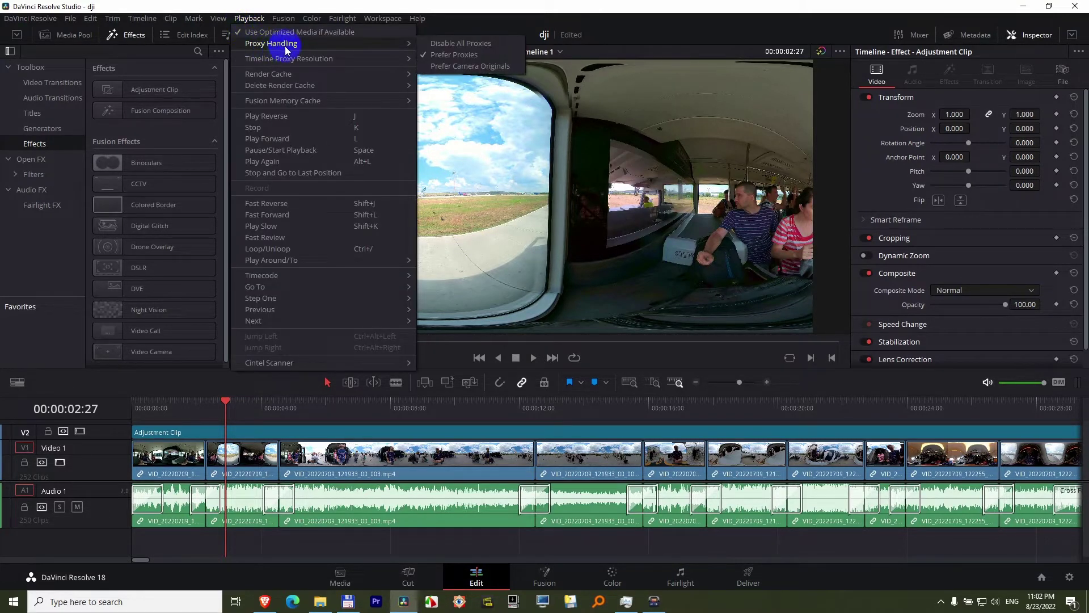
left_click(476, 46)
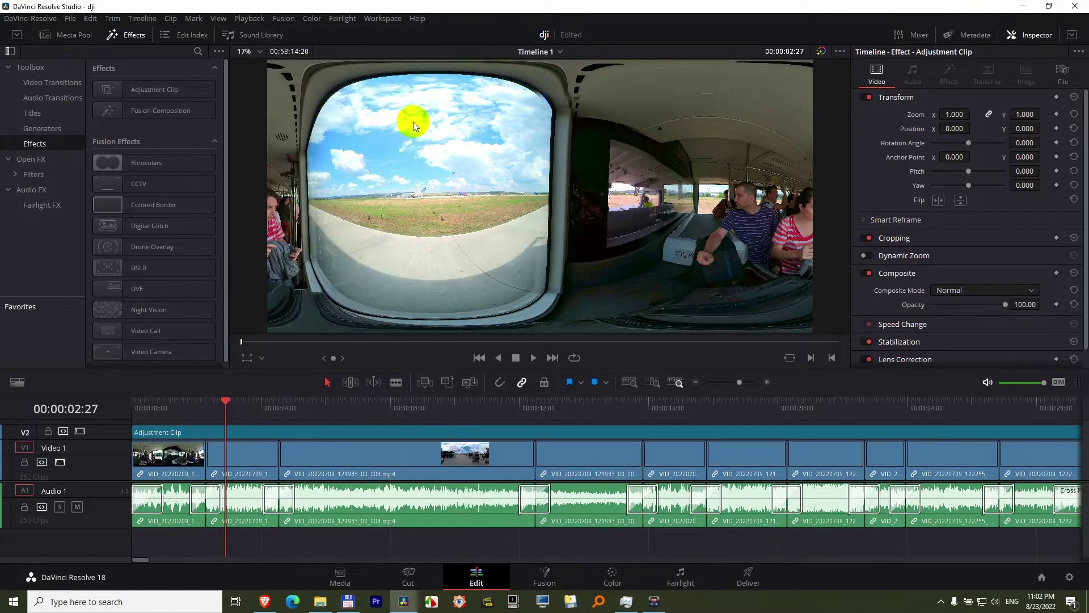
- Switch Playback > Proxy Handling to Prefer Proxies
left_click(250, 18)
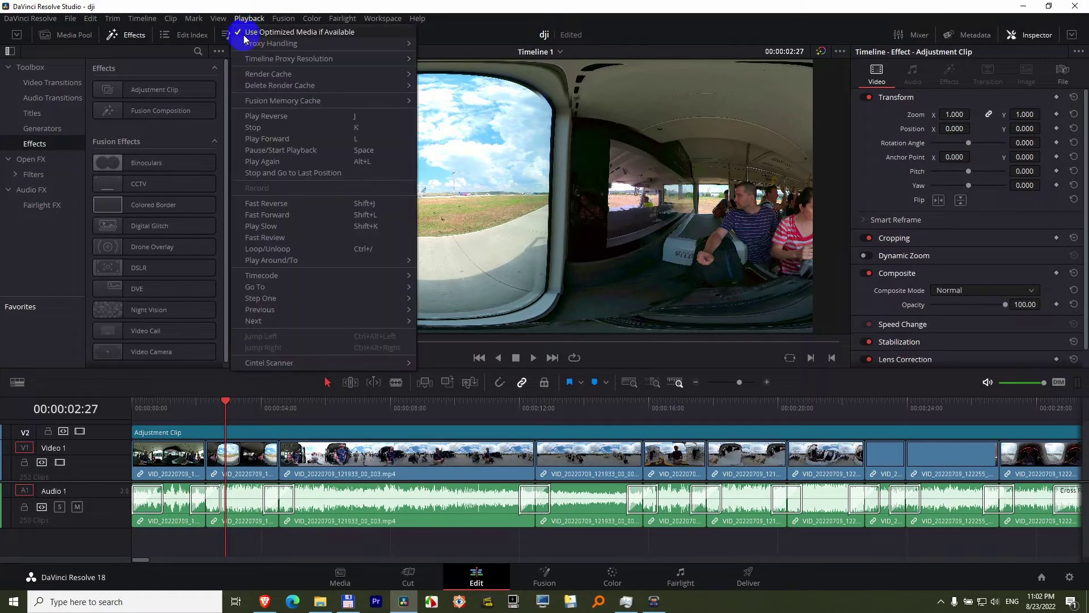
mouse_move(328, 44)
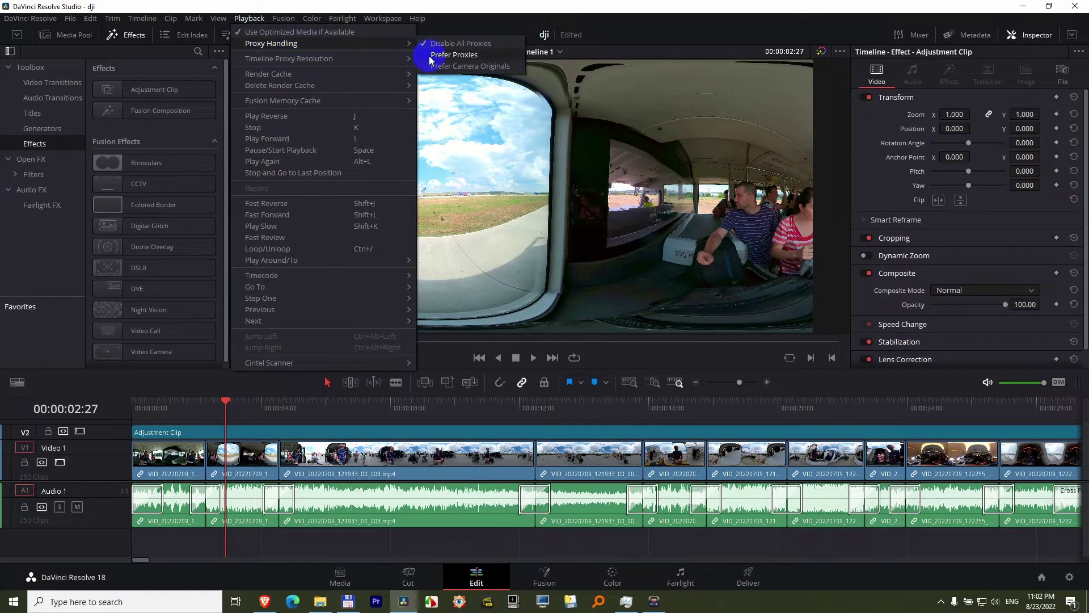
left_click(459, 55)
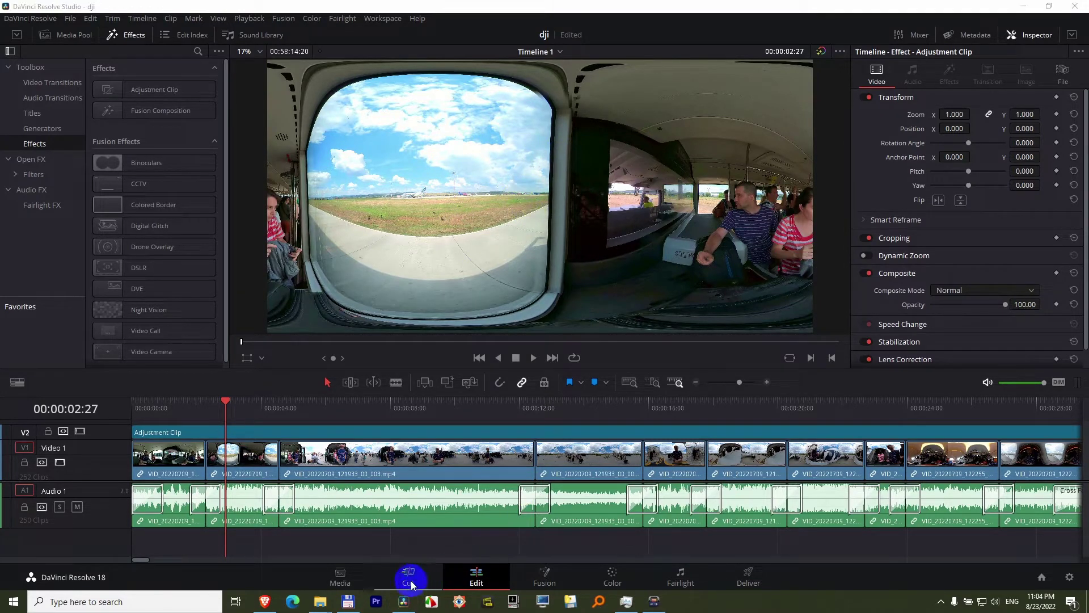
- On the Media page, add the Proxy column to the media pool clip list
left_click(343, 580)
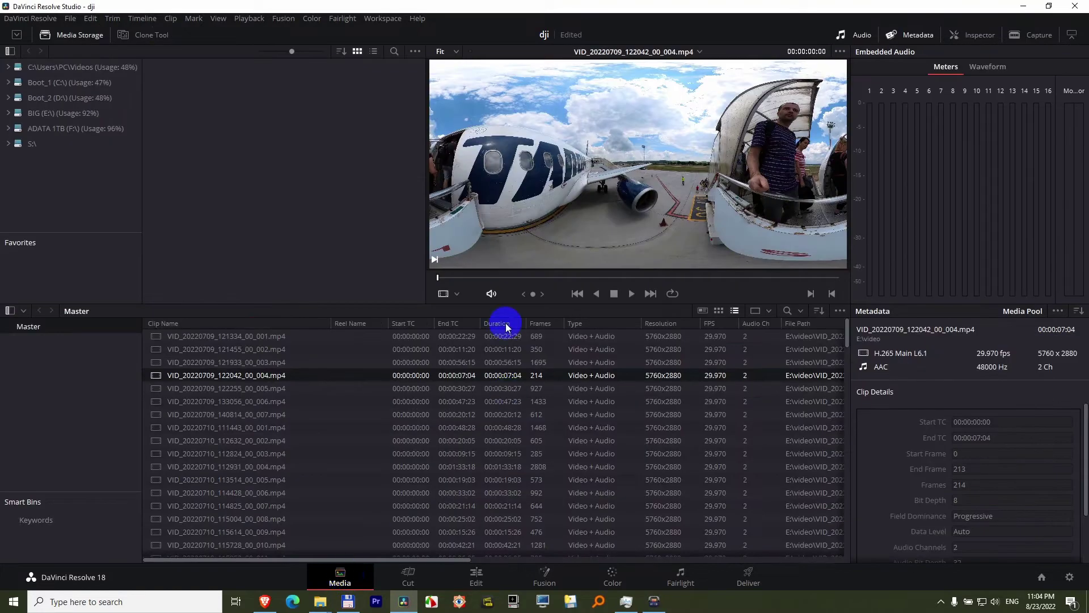
right_click(407, 327)
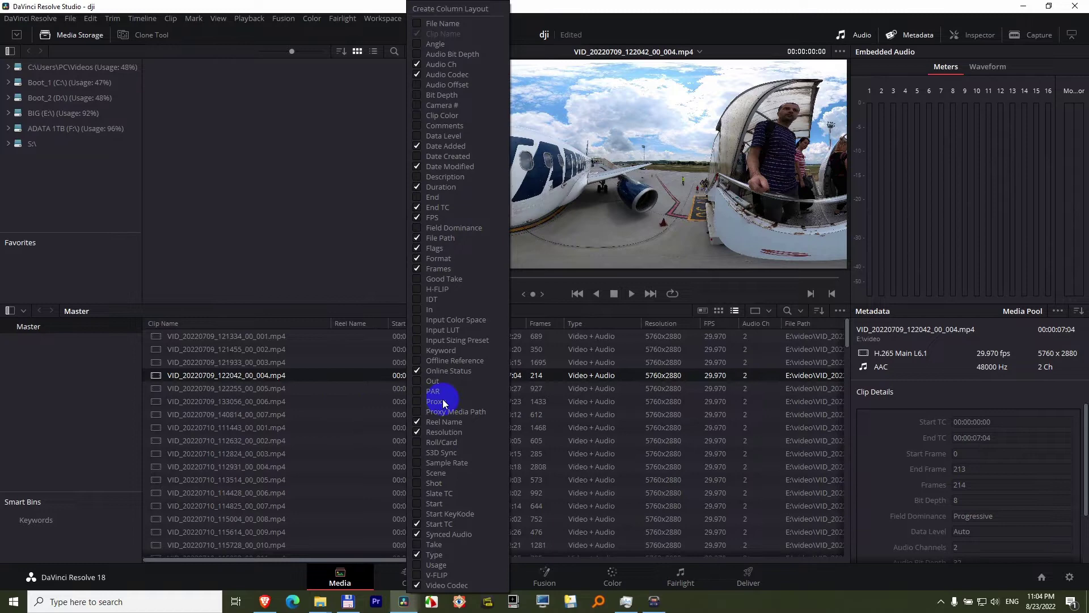
left_click(418, 401)
left_click(339, 386)
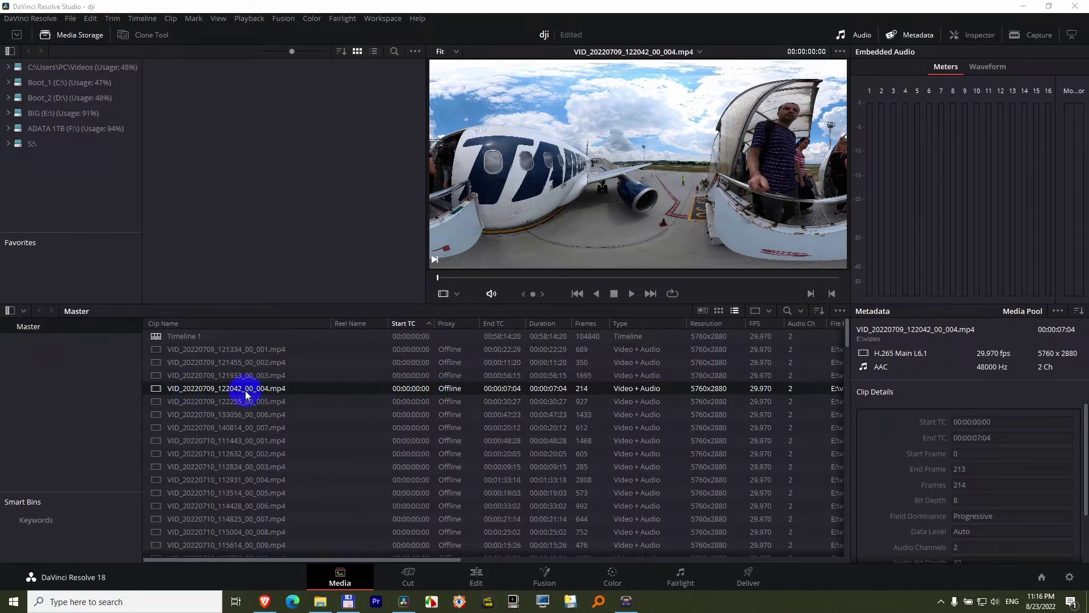
- Add the Proxy Media Path column and adjust its width to read the paths
right_click(454, 321)
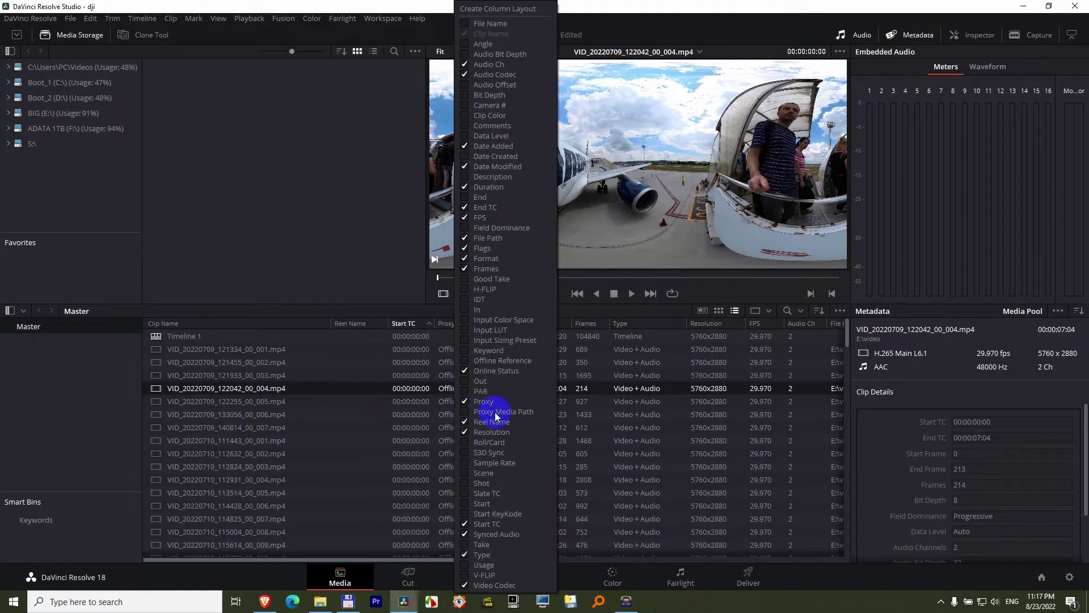
left_click(465, 412)
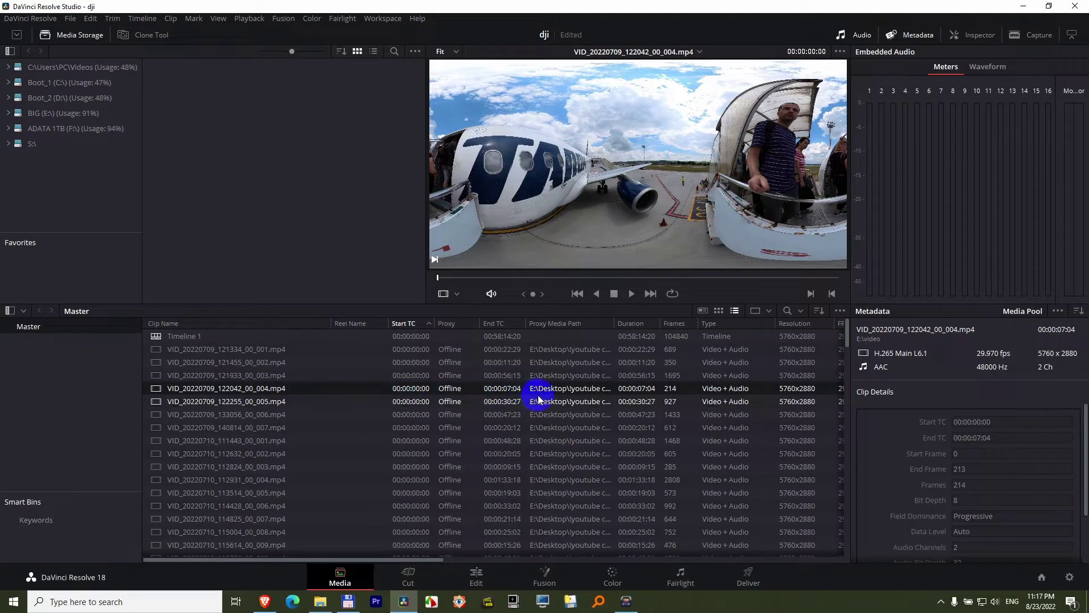
left_click_drag(618, 326, 722, 318)
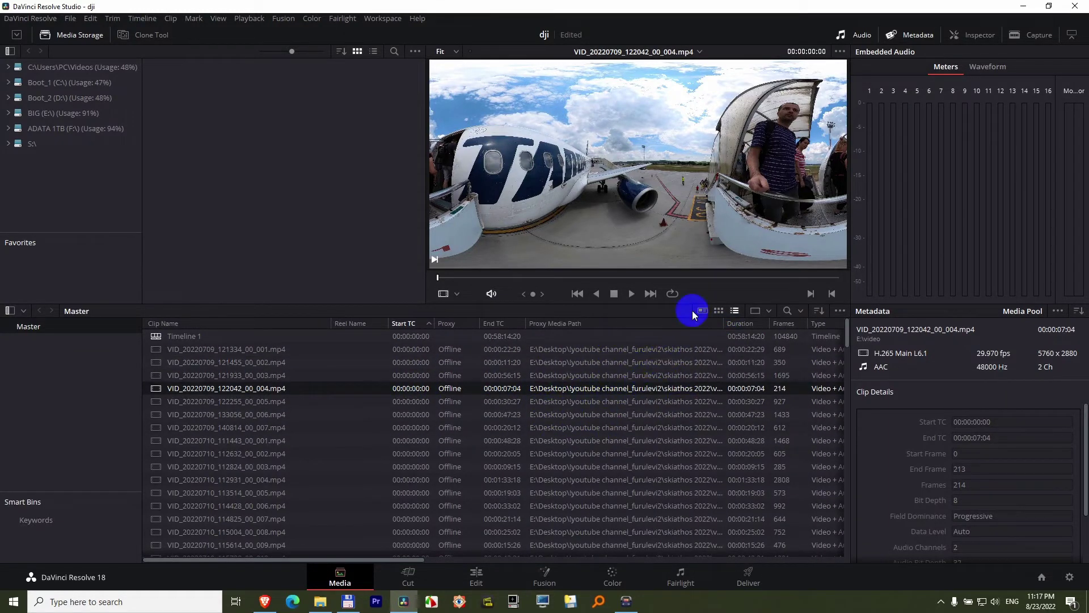
left_click_drag(722, 324, 615, 323)
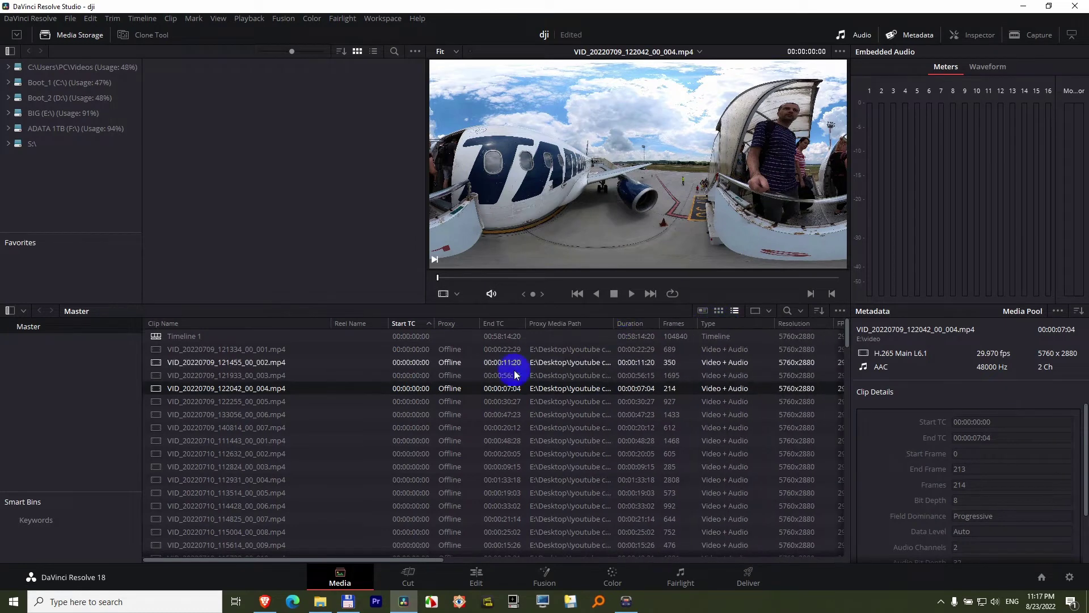
left_click(196, 349)
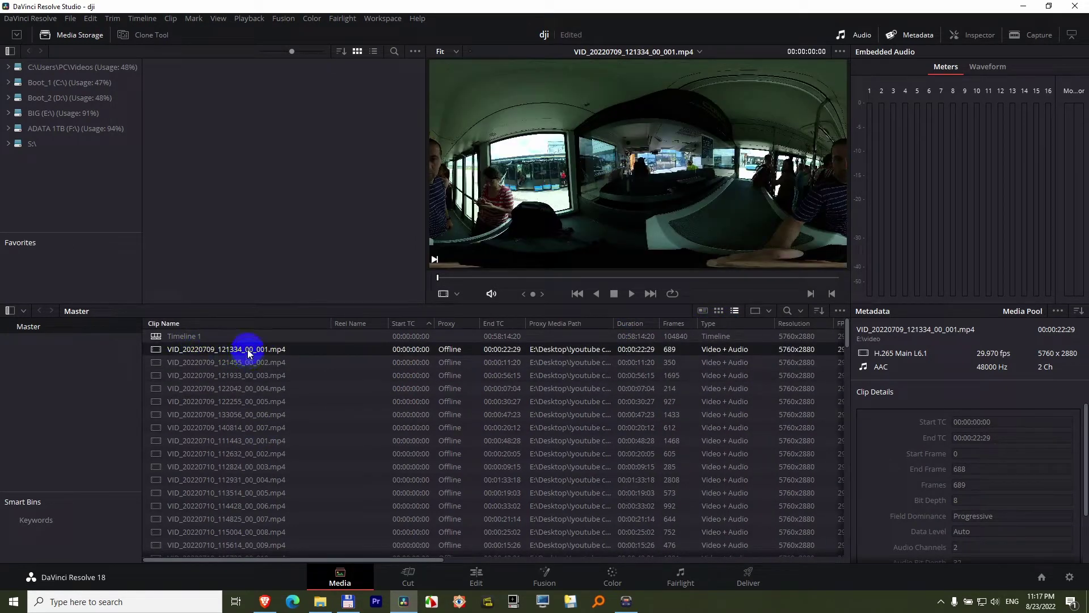
- Relink clip VID_20220709_121334_00_001 to VID_20220709_121334_00_001.mov in E:\video\Proxy
right_click(248, 352)
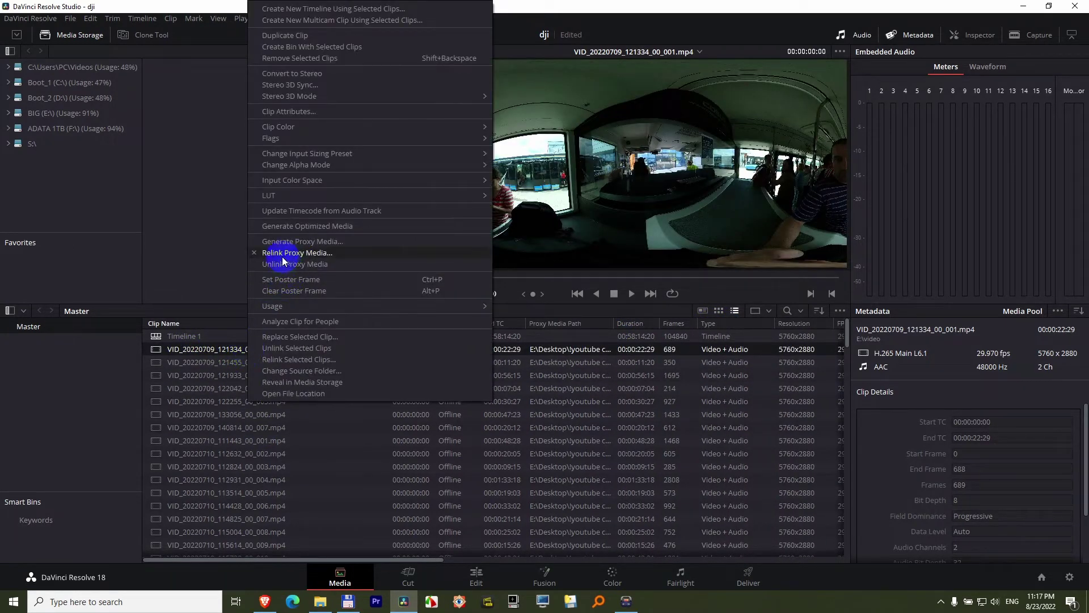
left_click(315, 254)
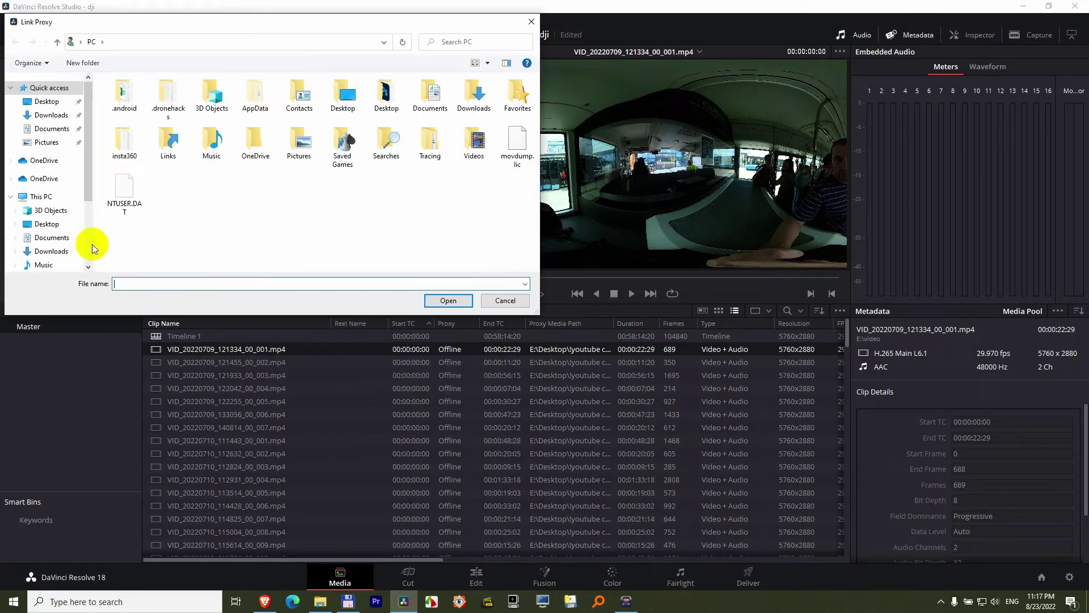
left_click(45, 220)
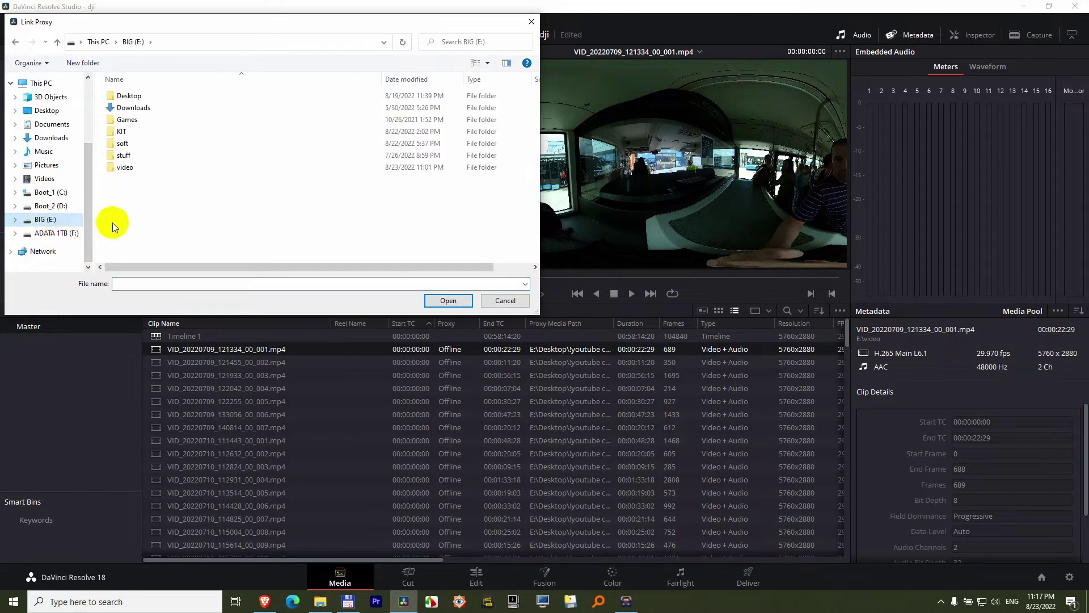
left_click(129, 169)
double_click(129, 169)
left_click(133, 111)
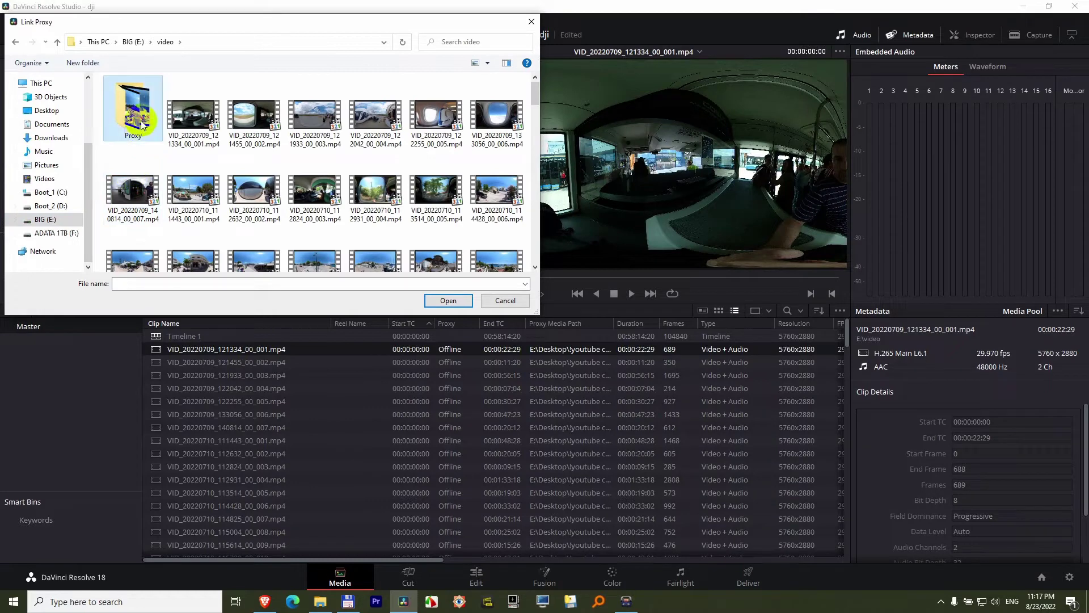
left_click(445, 302)
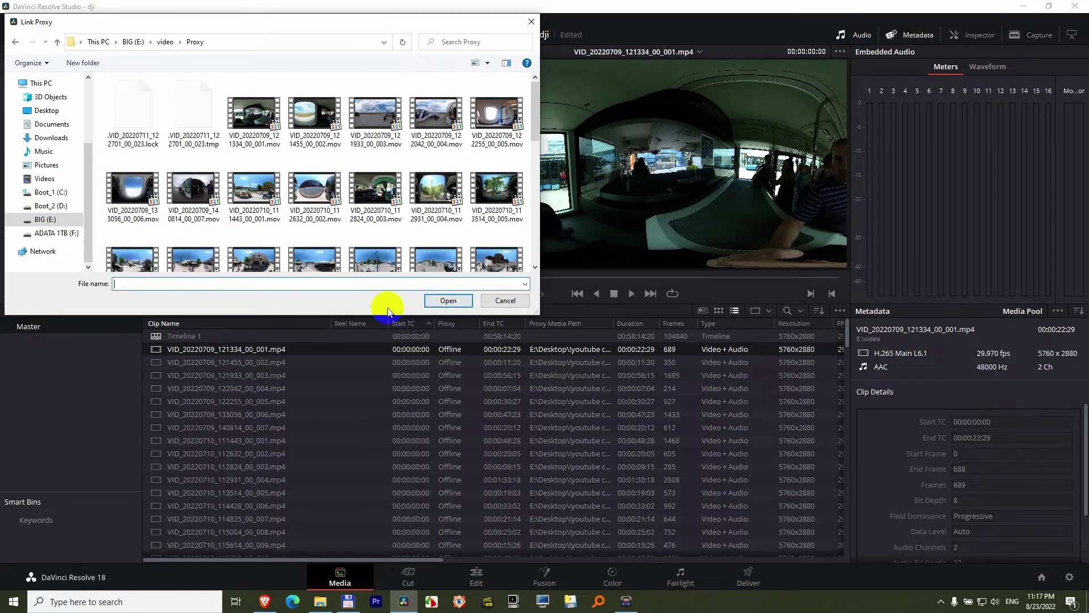
left_click(261, 136)
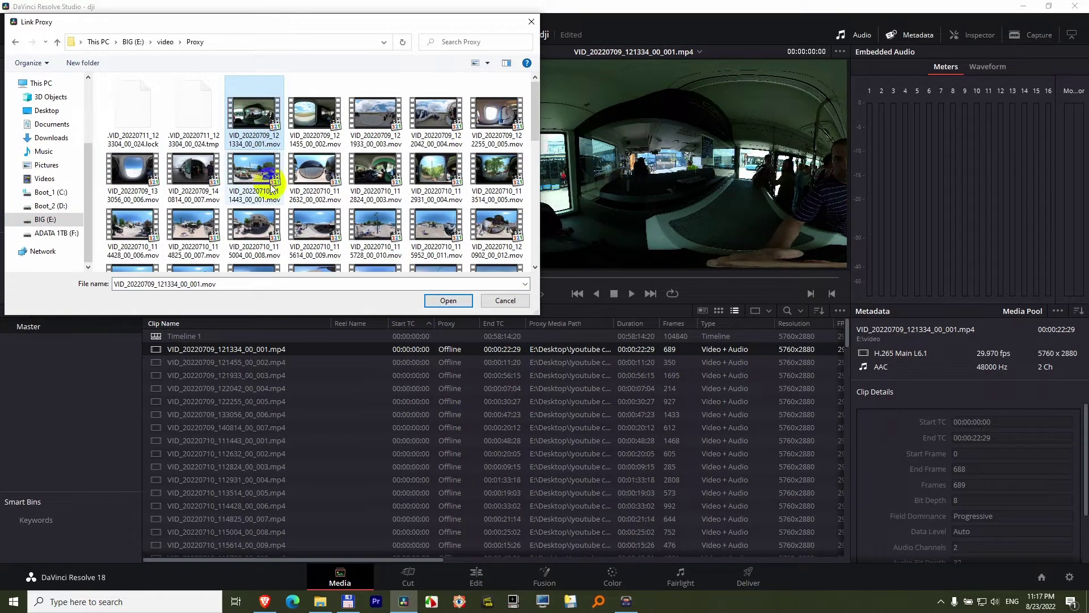
left_click(448, 301)
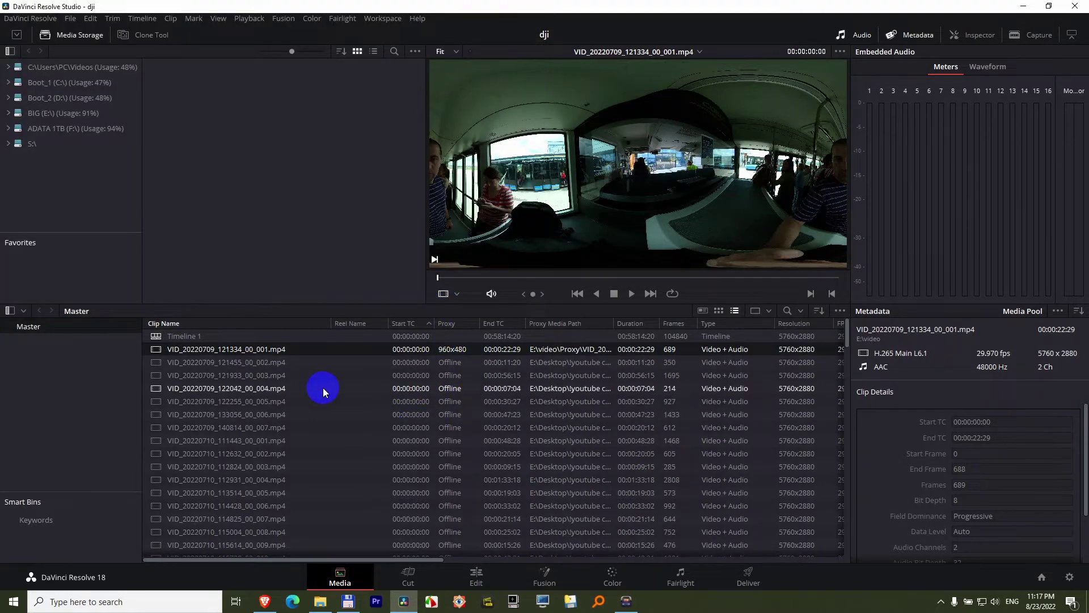
- Select clips VID_20220709_121455_00_002 through the last clip in the media pool
left_click(257, 366)
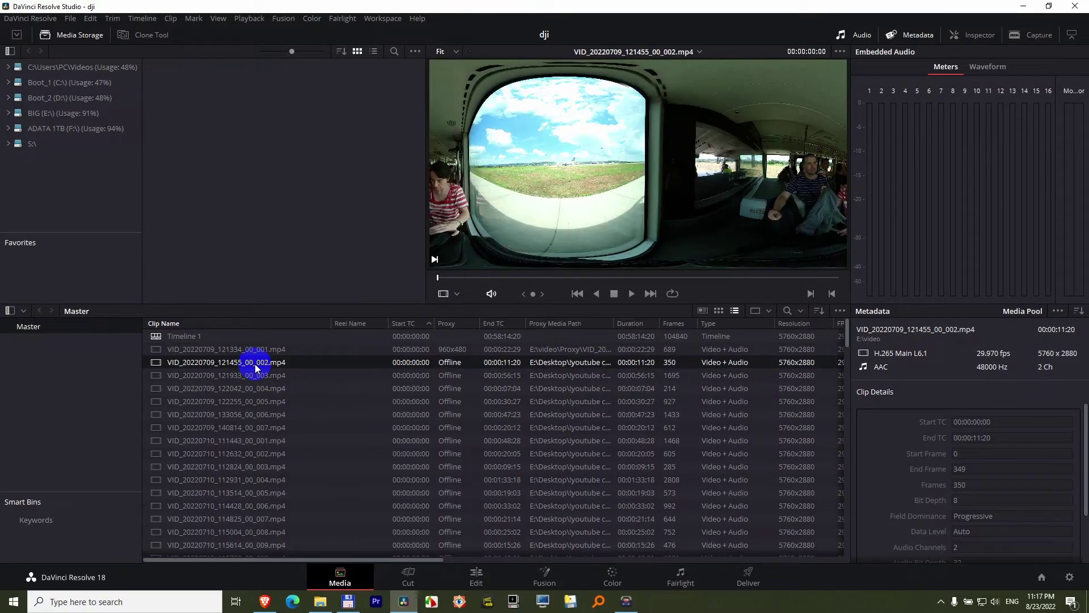
left_click_drag(846, 343, 832, 569)
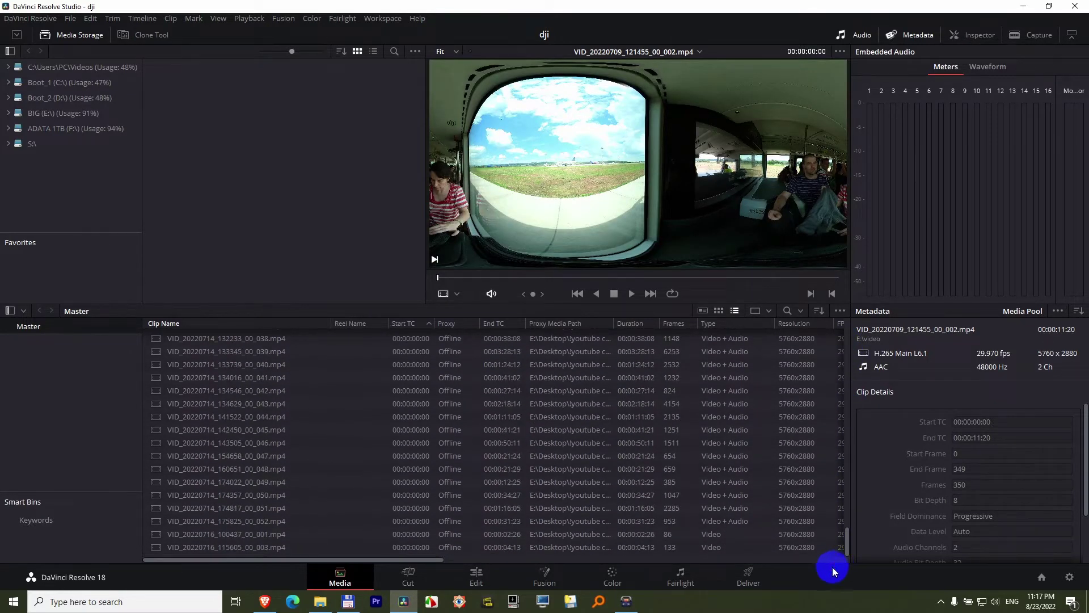
left_click(245, 549, "shift")
left_click_drag(844, 539, 856, 316)
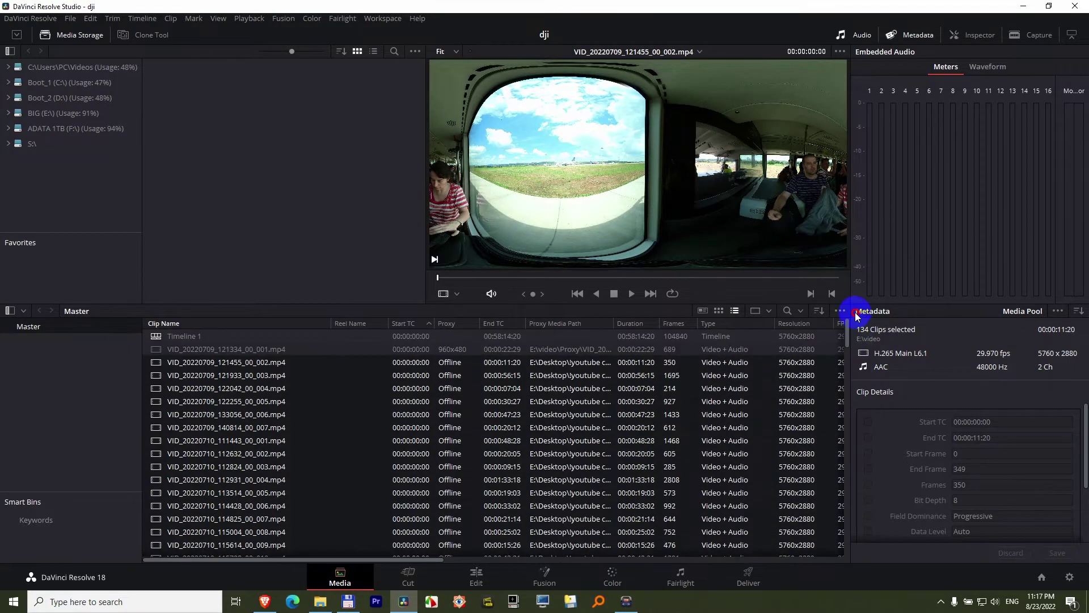
- Relink the selected clips' proxies using the E:\video\Proxy folder
right_click(259, 364)
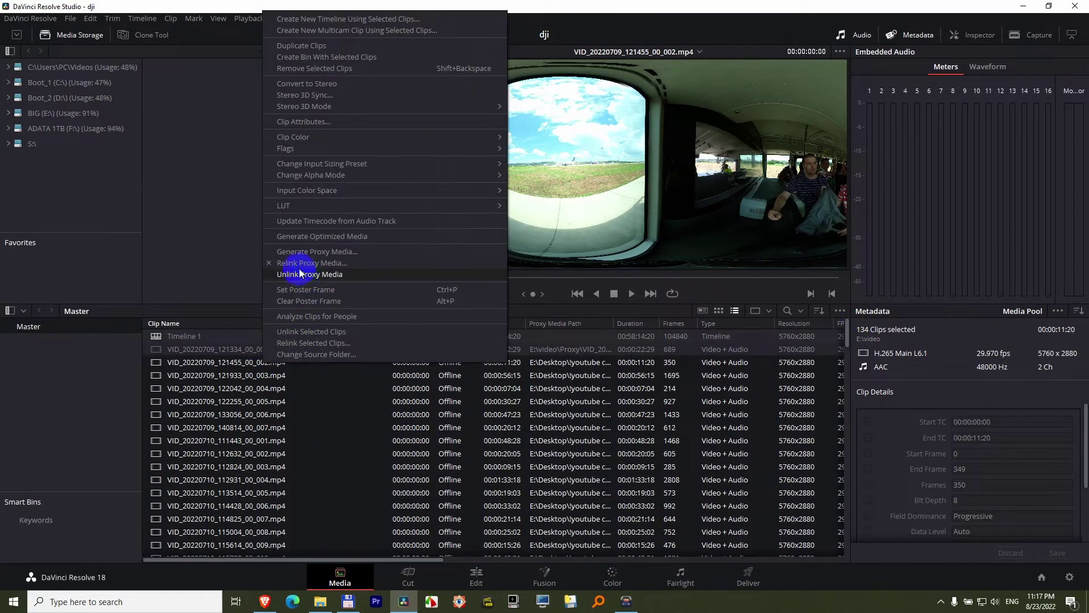
left_click(330, 263)
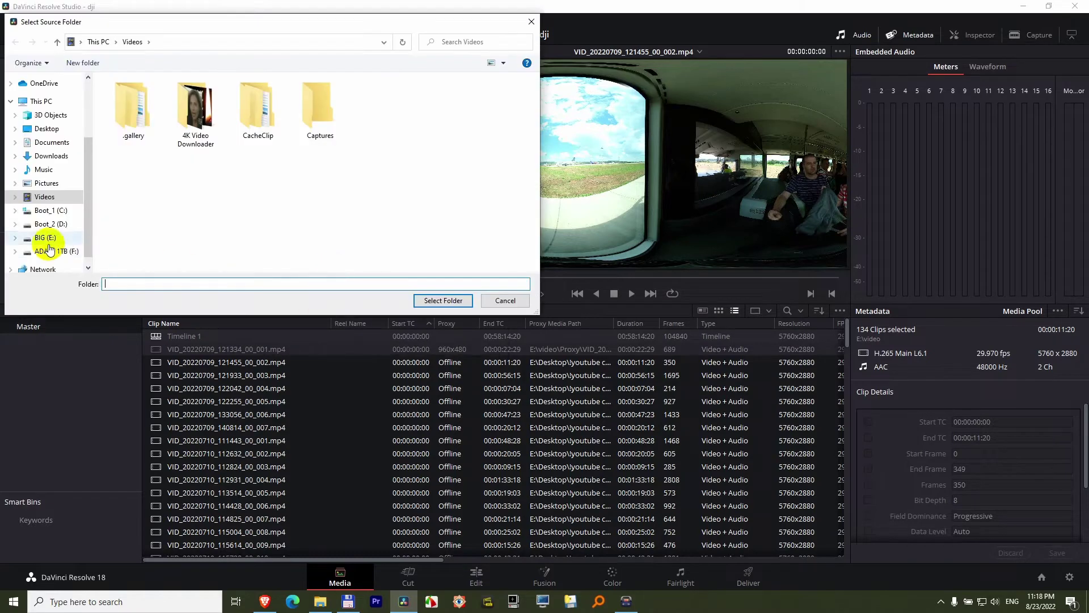
left_click(46, 238)
double_click(129, 169)
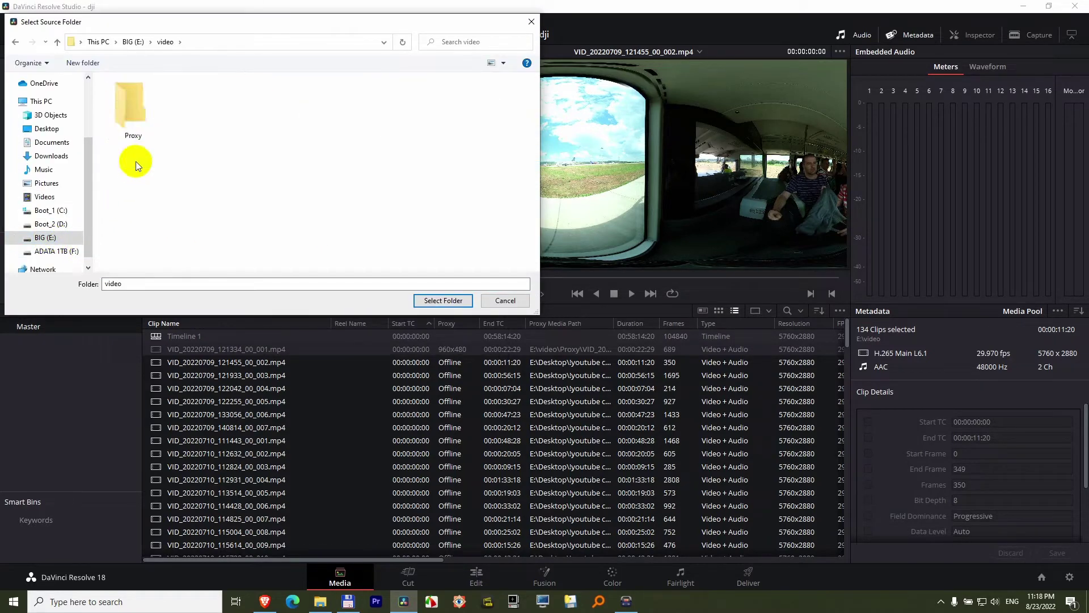
double_click(137, 120)
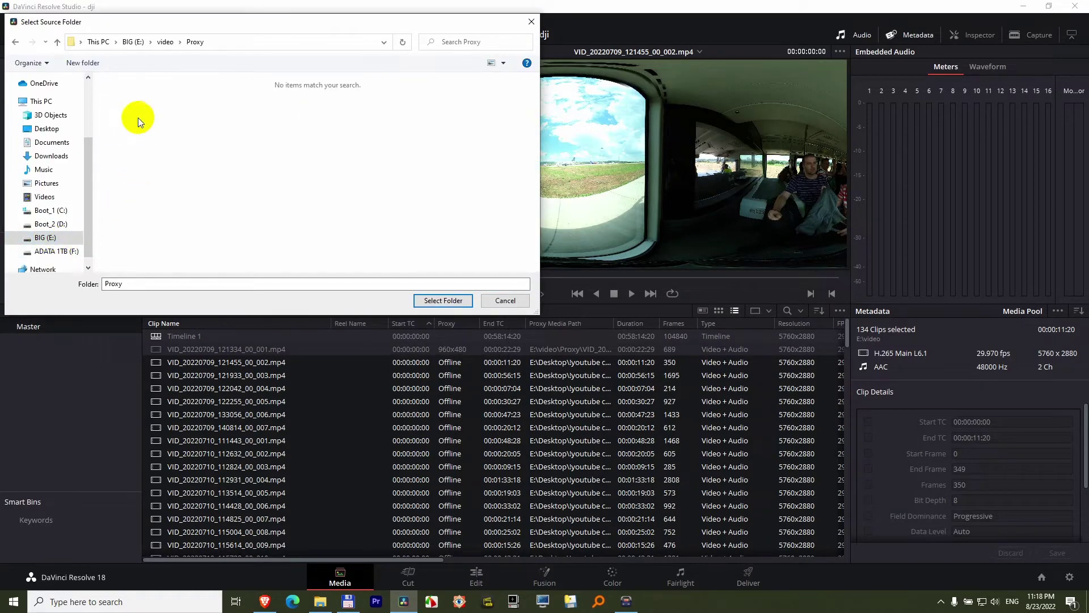
left_click(447, 300)
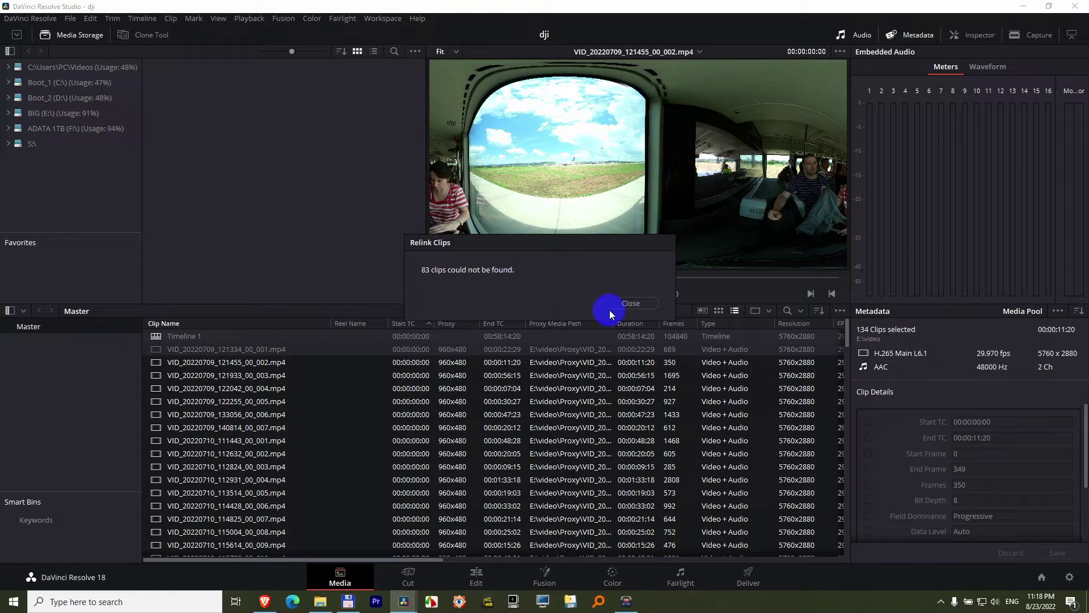
- Close the 83-clips-not-found notice, decline the comprehensive search, and select clip _004
left_click(638, 303)
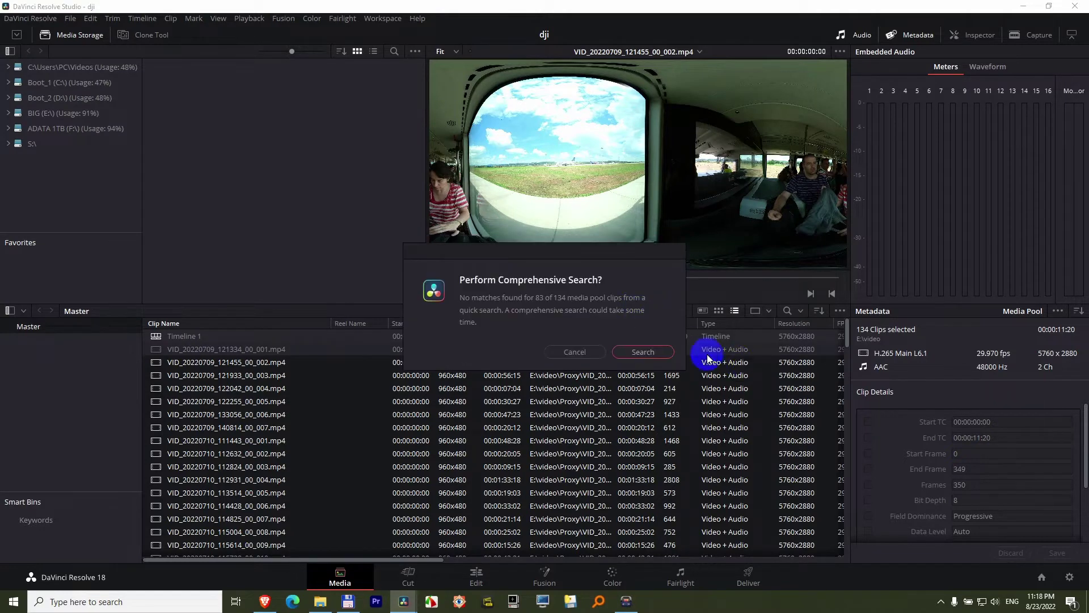
left_click(581, 353)
left_click_drag(847, 352, 848, 436)
left_click(460, 388)
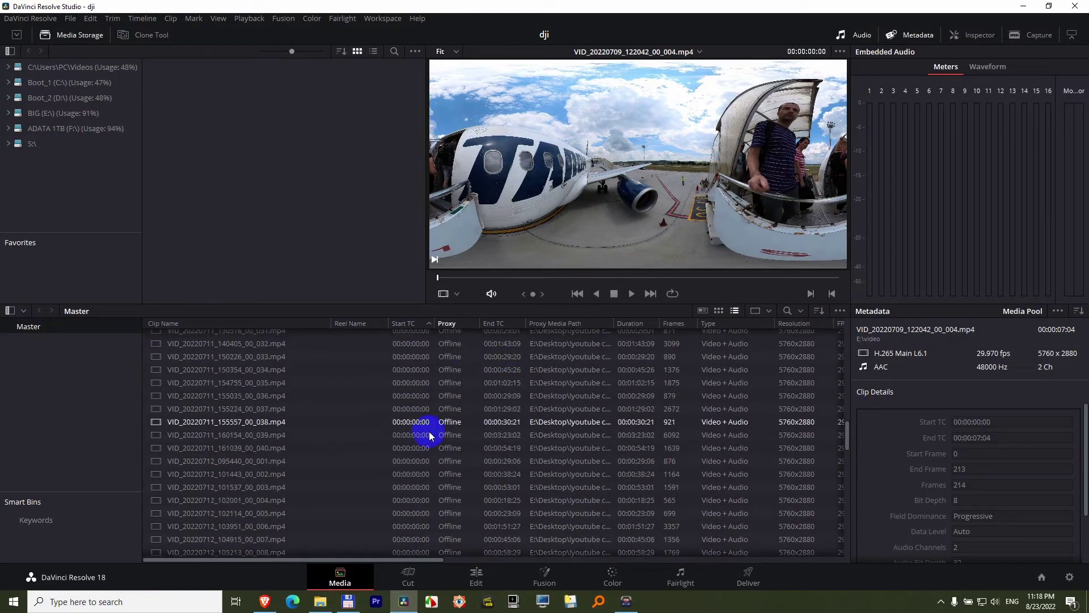
- On the Edit page, park the playhead near the timeline start and apply a Proxy Handling choice
left_click(475, 576)
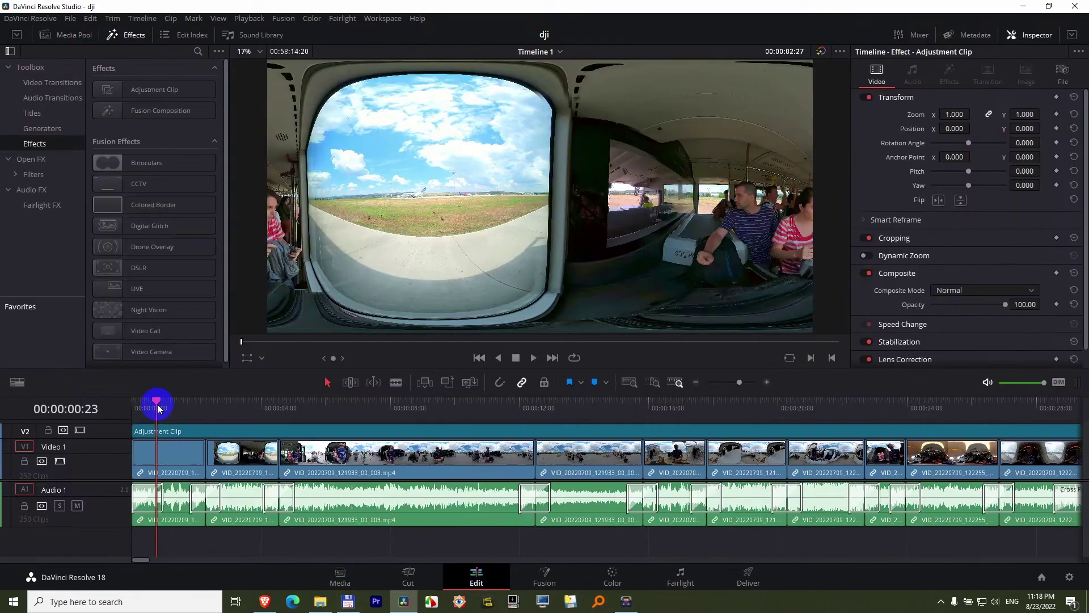
left_click(158, 406)
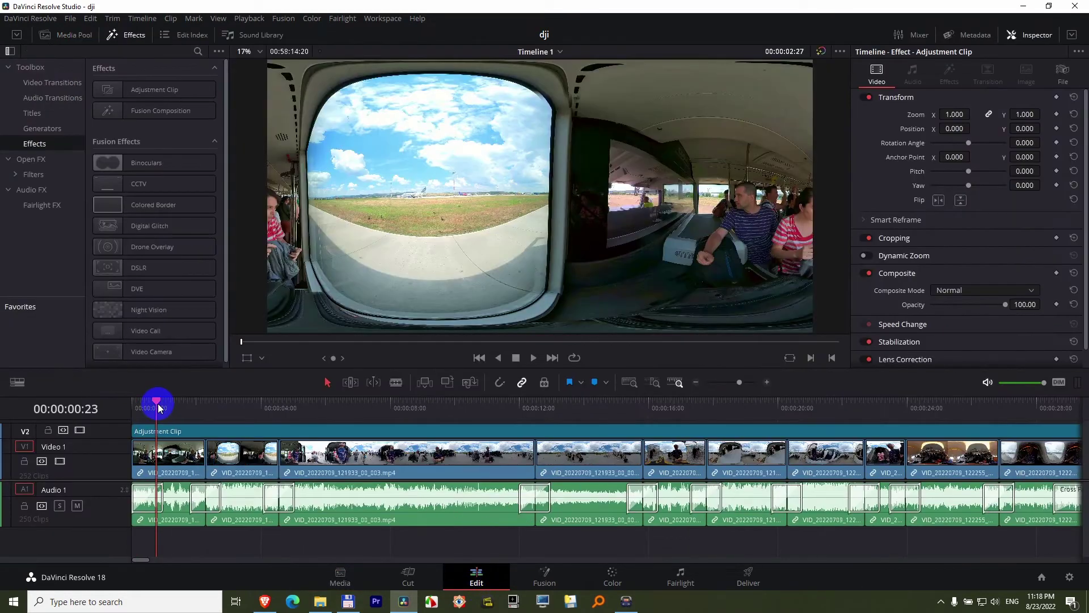
left_click(173, 440)
left_click(249, 18)
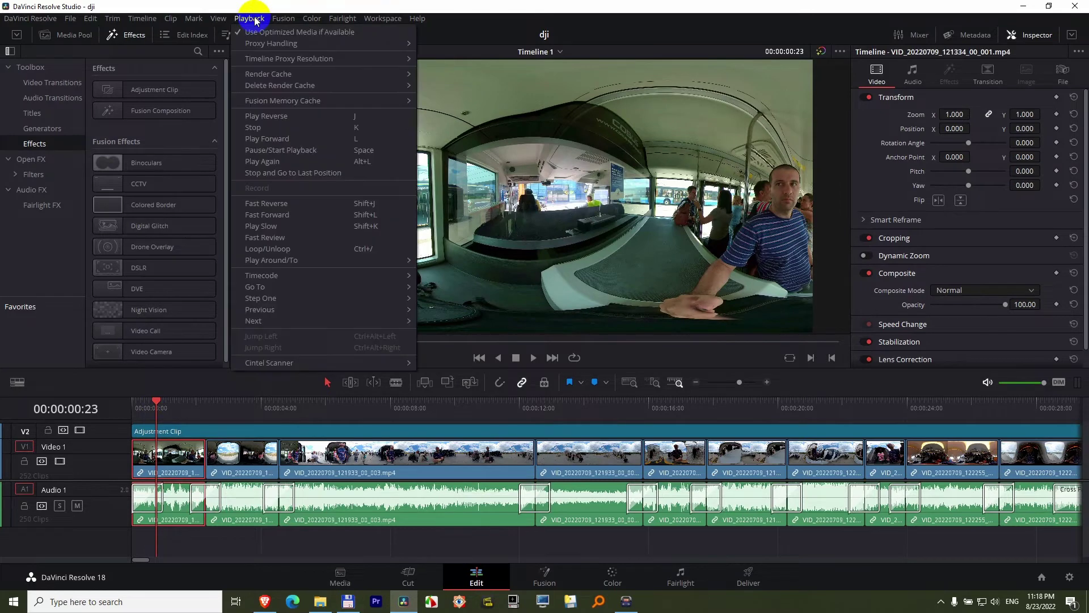
mouse_move(291, 43)
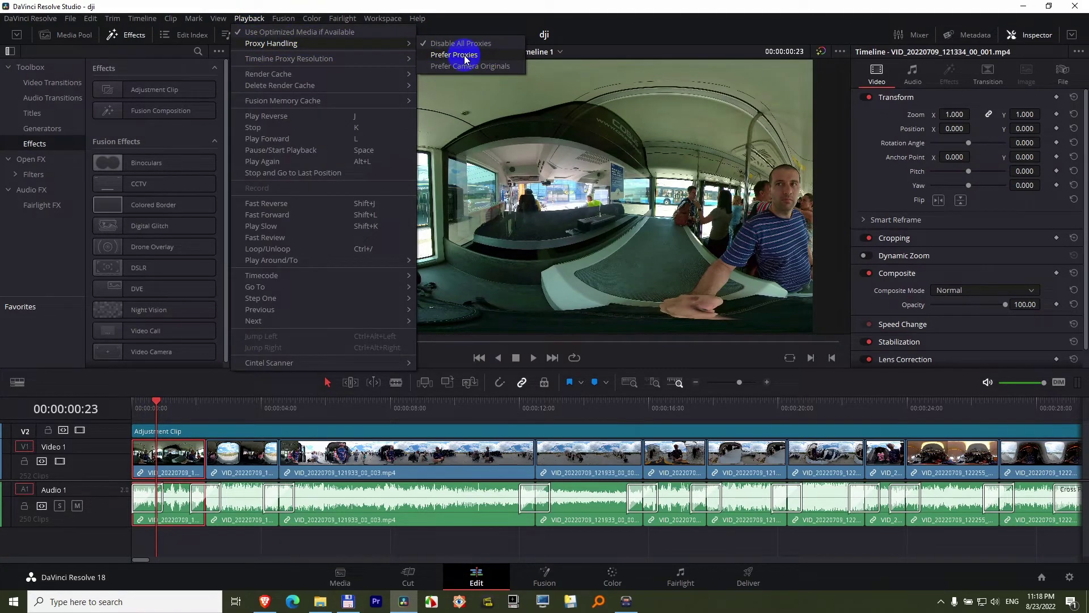
mouse_move(394, 41)
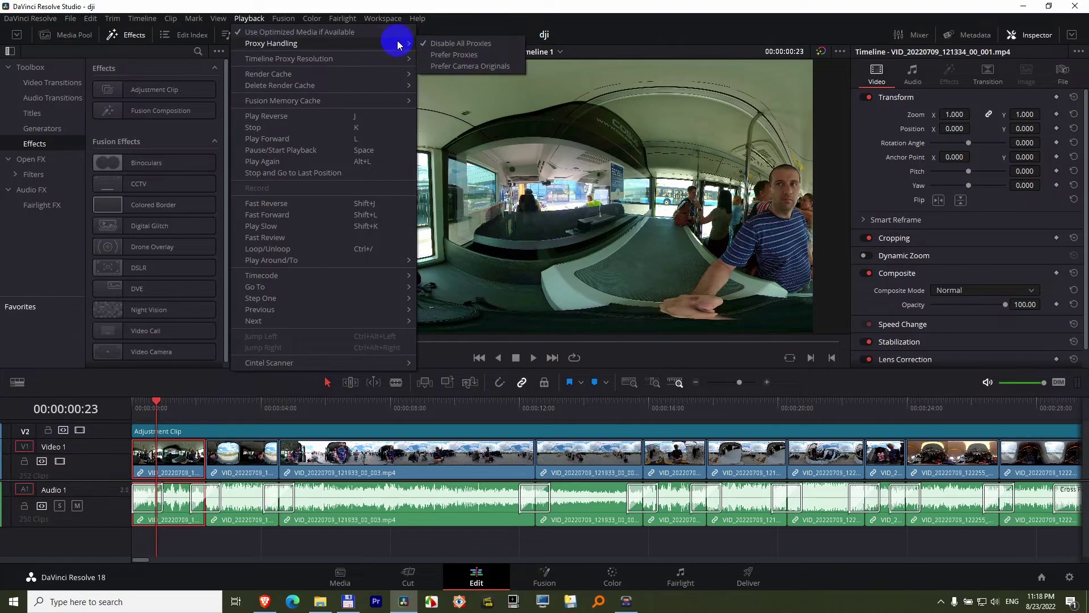
left_click(445, 55)
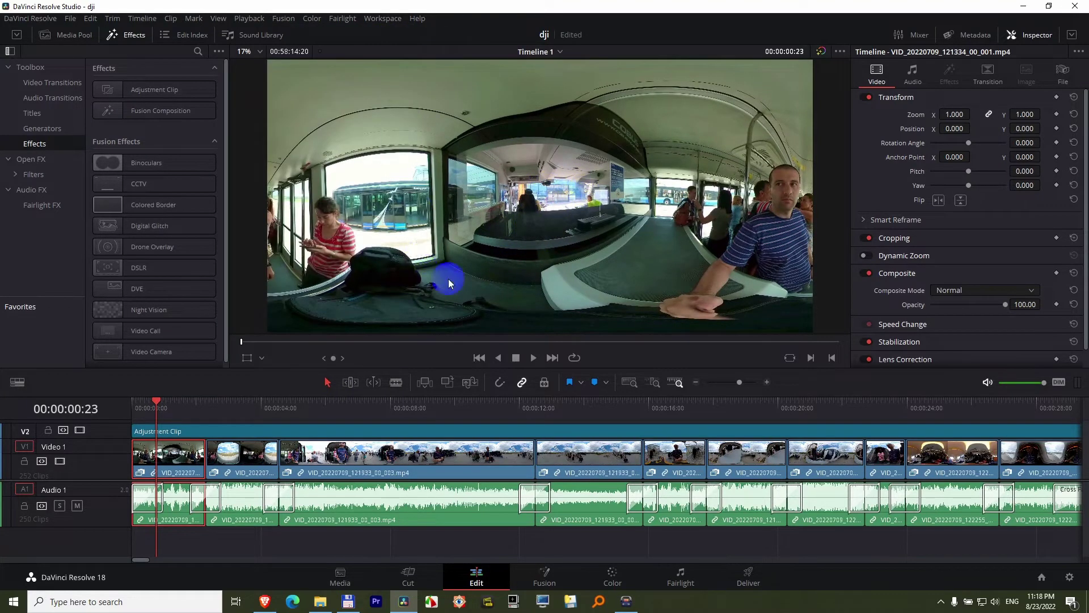
- Set Playback Proxy Handling to Disable All Proxies
left_click(249, 18)
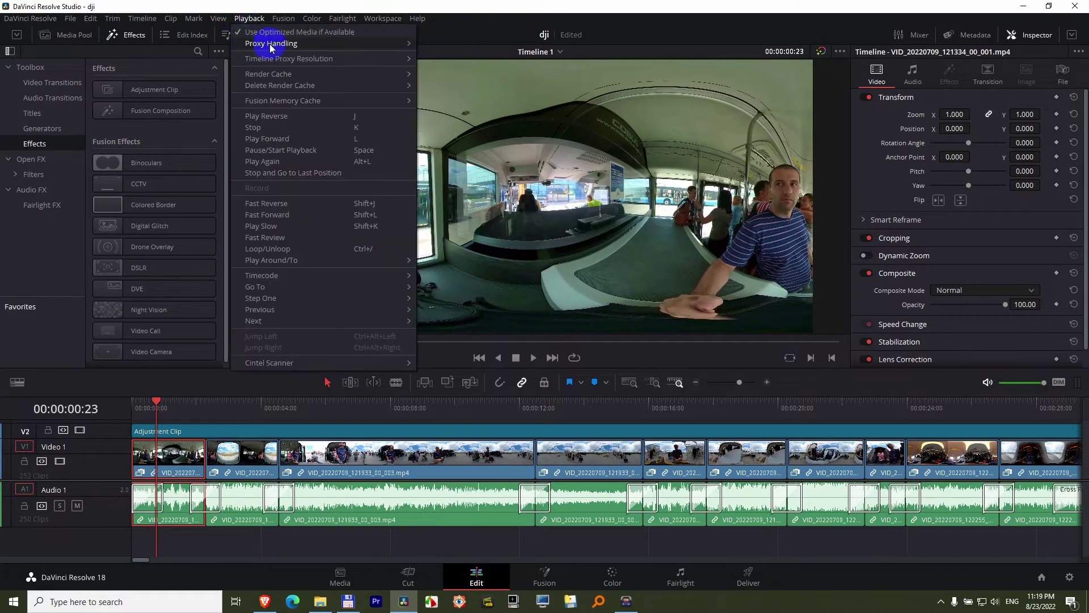
mouse_move(279, 45)
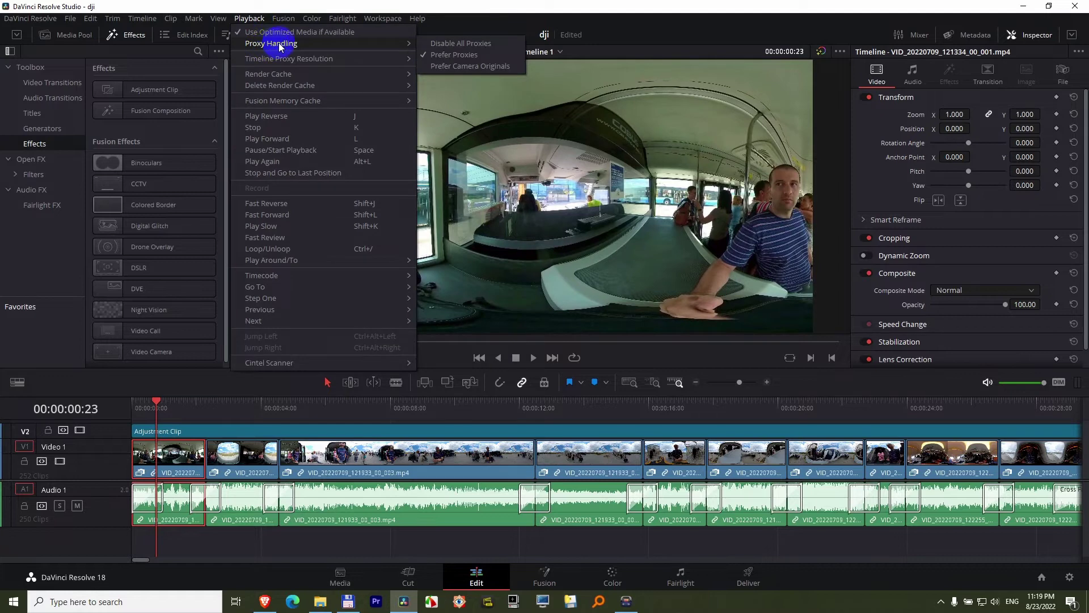
left_click(472, 44)
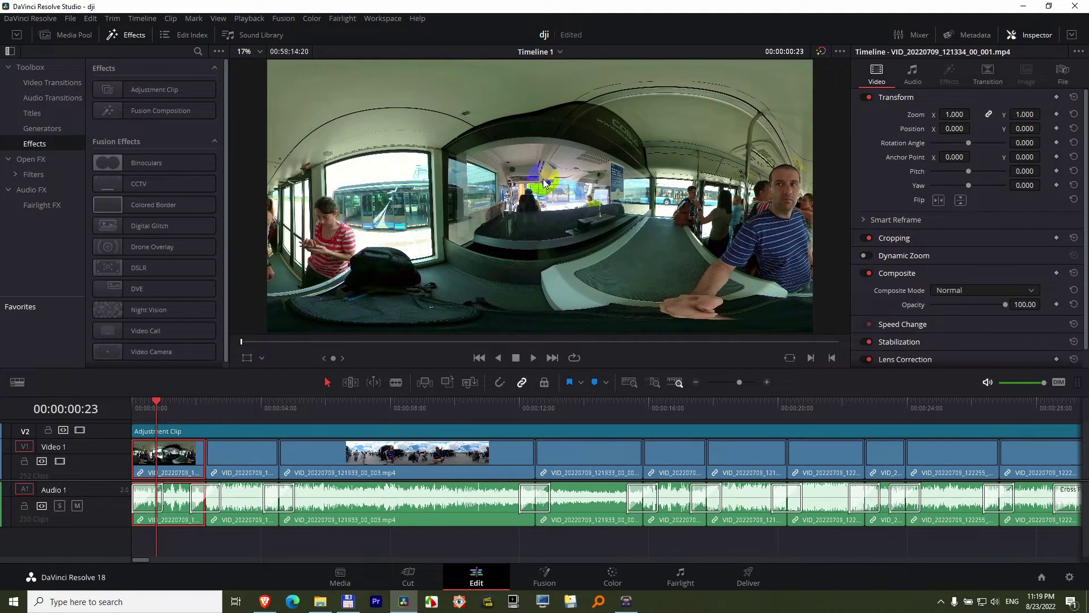
- Switch Proxy Handling back to Prefer Proxies
left_click(249, 18)
mouse_move(312, 46)
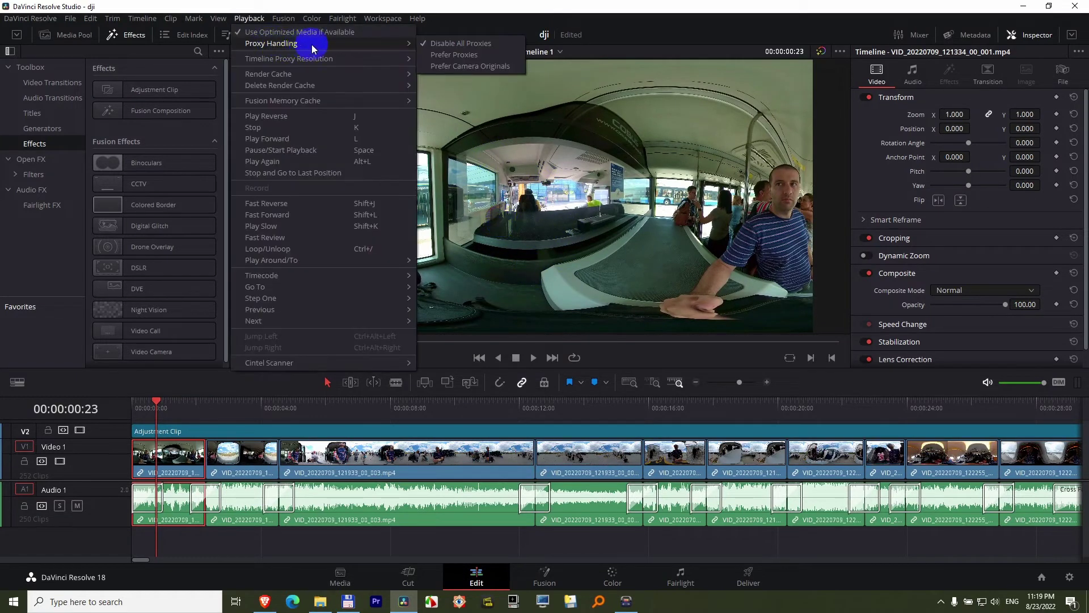
left_click(478, 57)
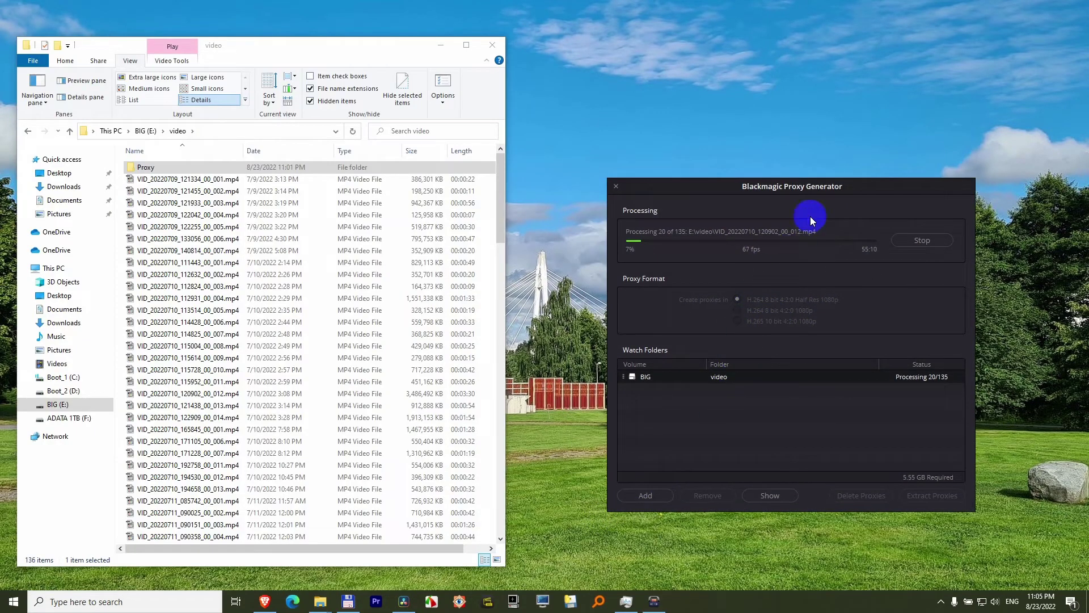
- Open Task Manager from the taskbar to monitor GPU load while the 135 proxies generate
right_click(728, 600)
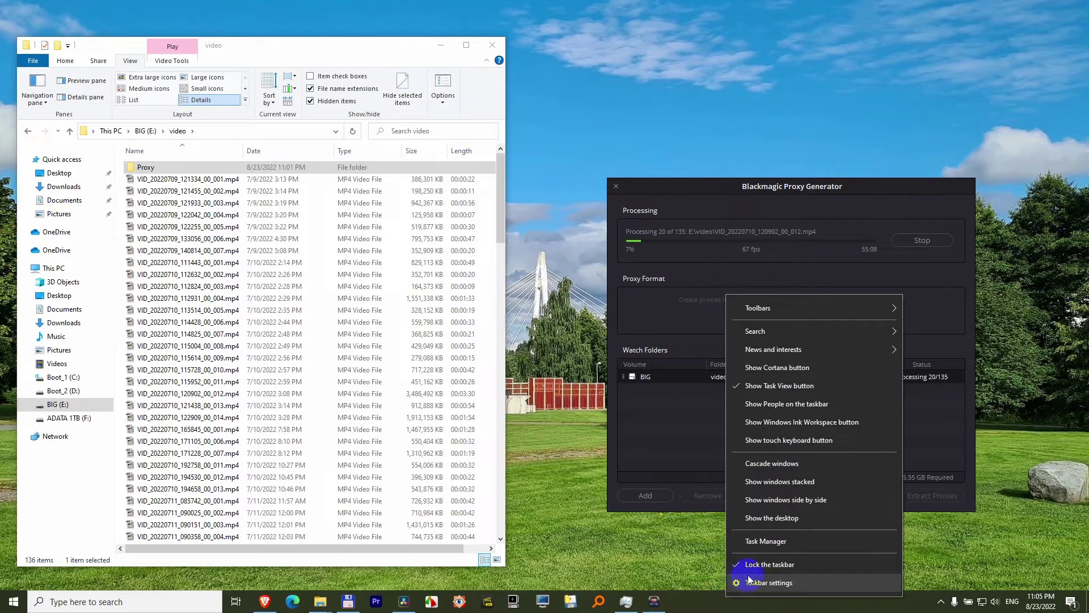
left_click(798, 544)
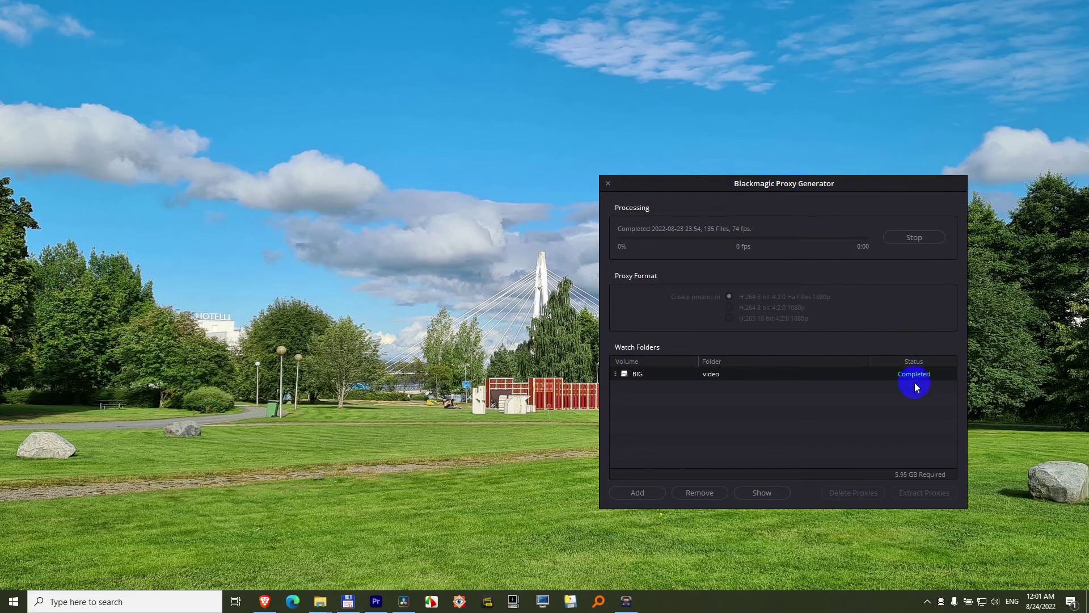
- Bring Resolve forward and check the Deliver page's render queue shows both test jobs completed
left_click(402, 602)
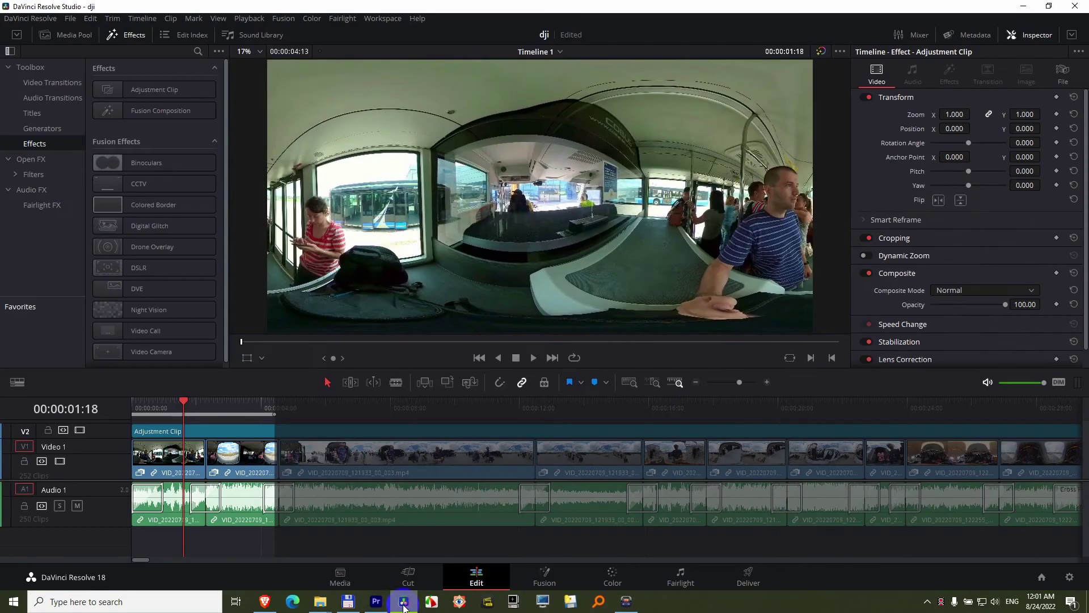
left_click(268, 451)
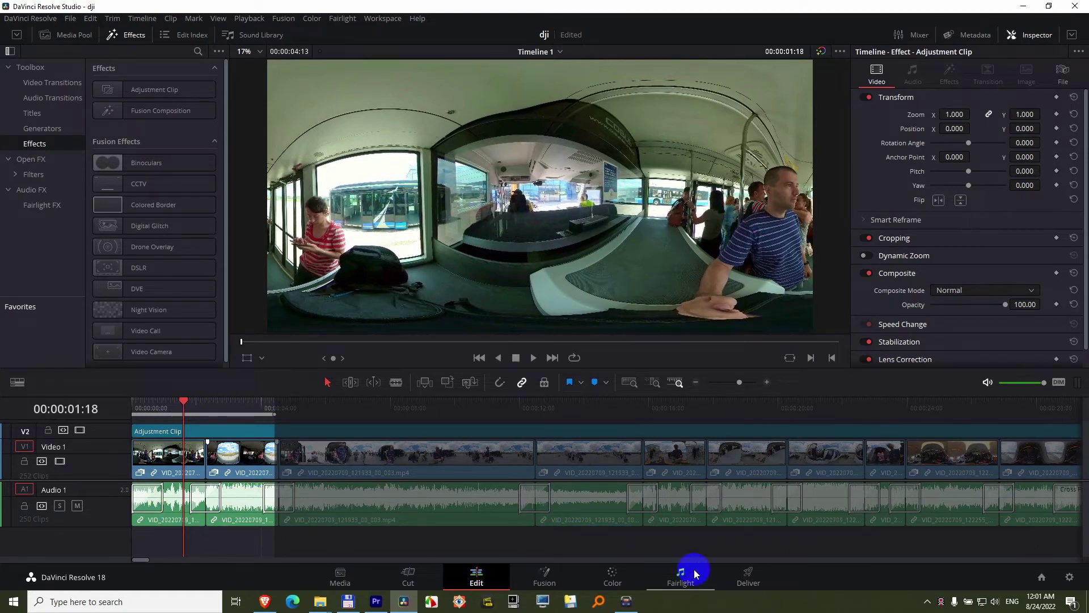
left_click(744, 576)
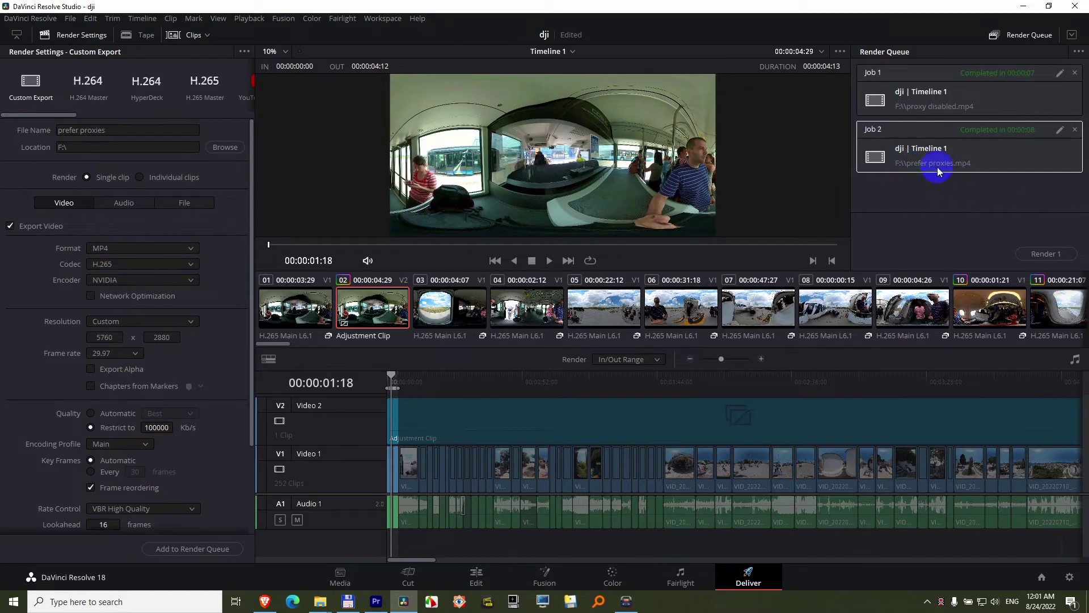
- Back on the Edit page, confirm Proxy Handling is still Prefer Proxies, then minimize Resolve
left_click(476, 576)
left_click(248, 20)
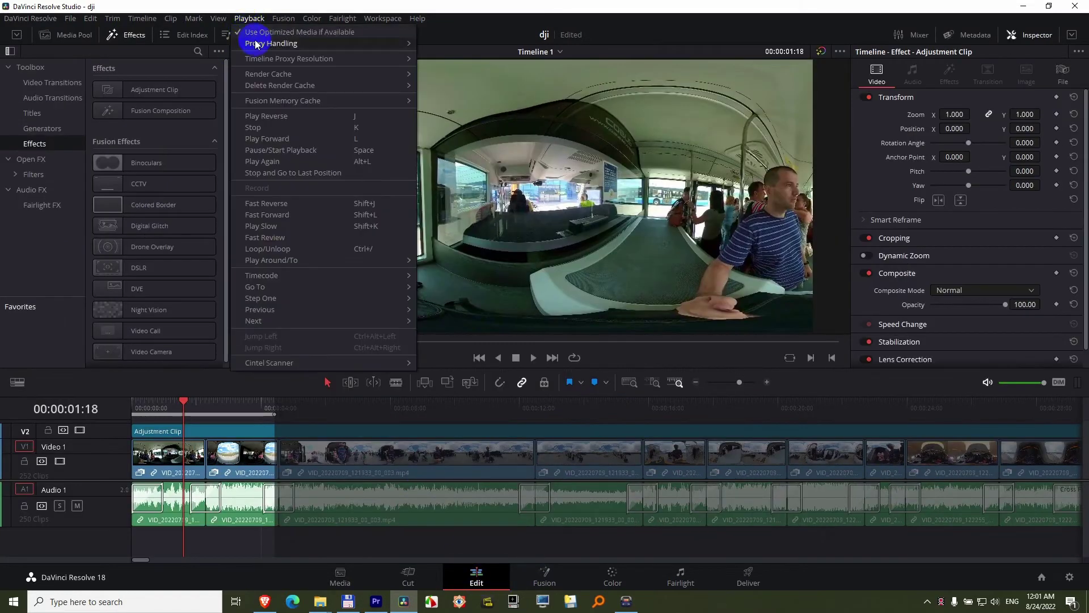
mouse_move(266, 43)
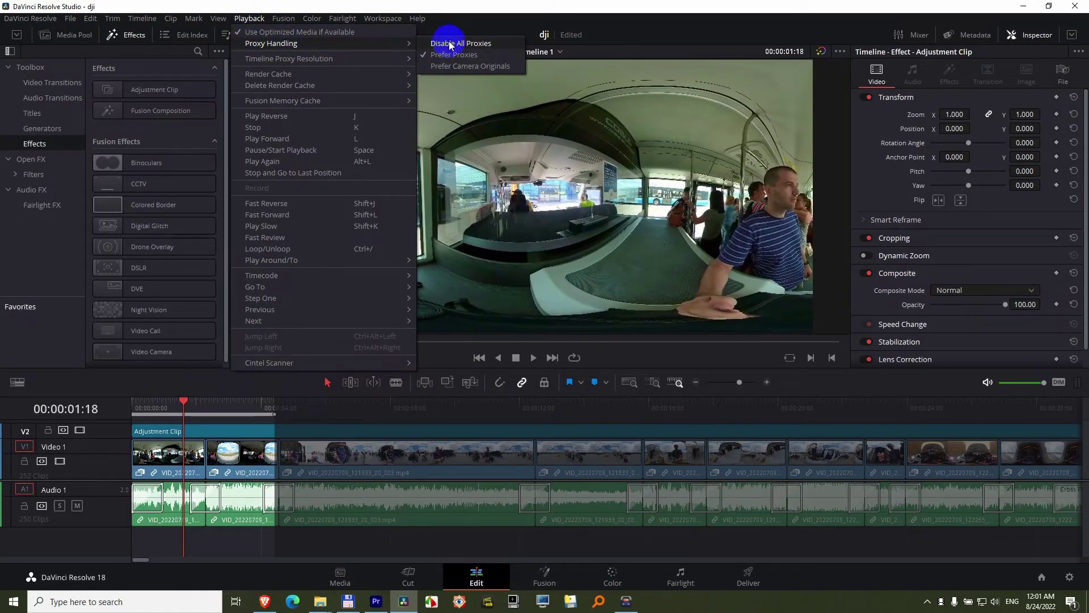
left_click(585, 230)
left_click(403, 600)
- In File Explorer, show the Details properties of prefer proxies.mp4 and move that window left
left_click(320, 600)
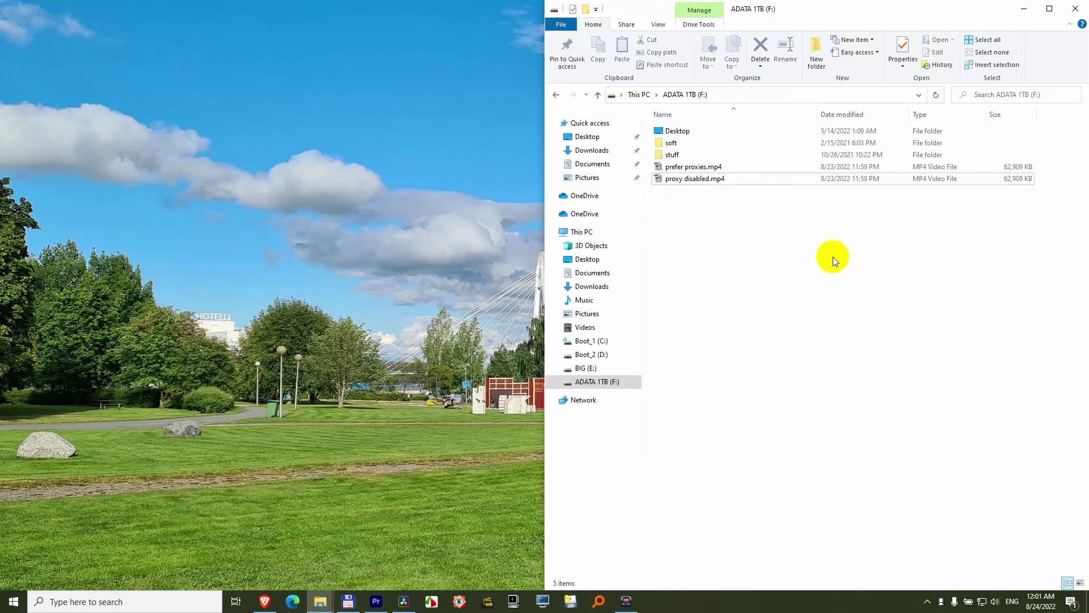
left_click(1009, 177)
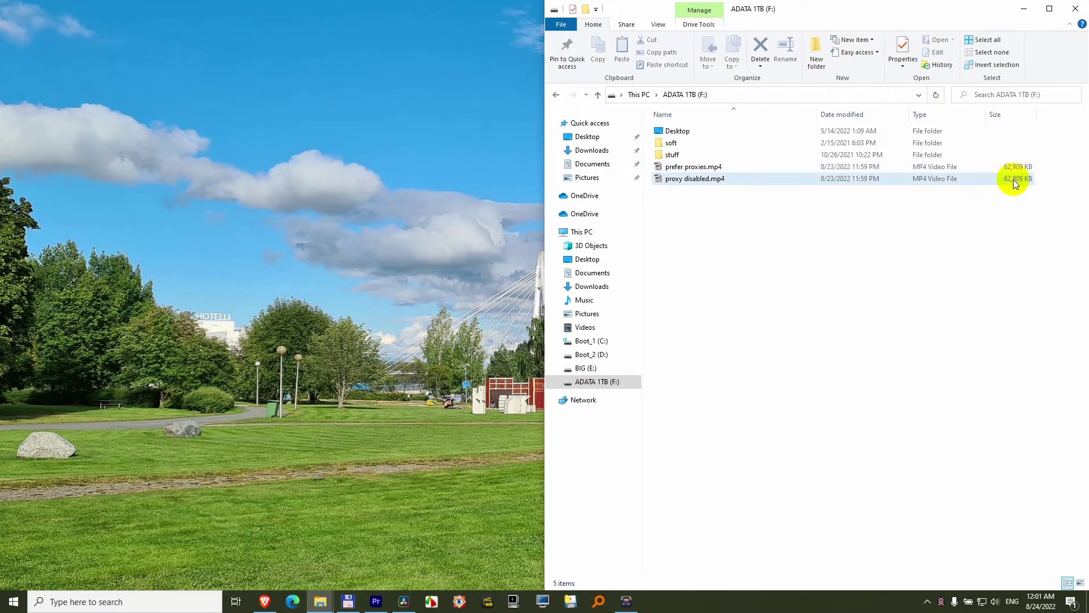
left_click(713, 168)
right_click(713, 169)
left_click(737, 391)
left_click(761, 192)
left_click_drag(794, 173, 373, 196)
- Show proxy disabled.mp4's Details beside it, compare both at 5760×2880, 29.97 fps, then close both
right_click(695, 178)
left_click(720, 401)
left_click(662, 210)
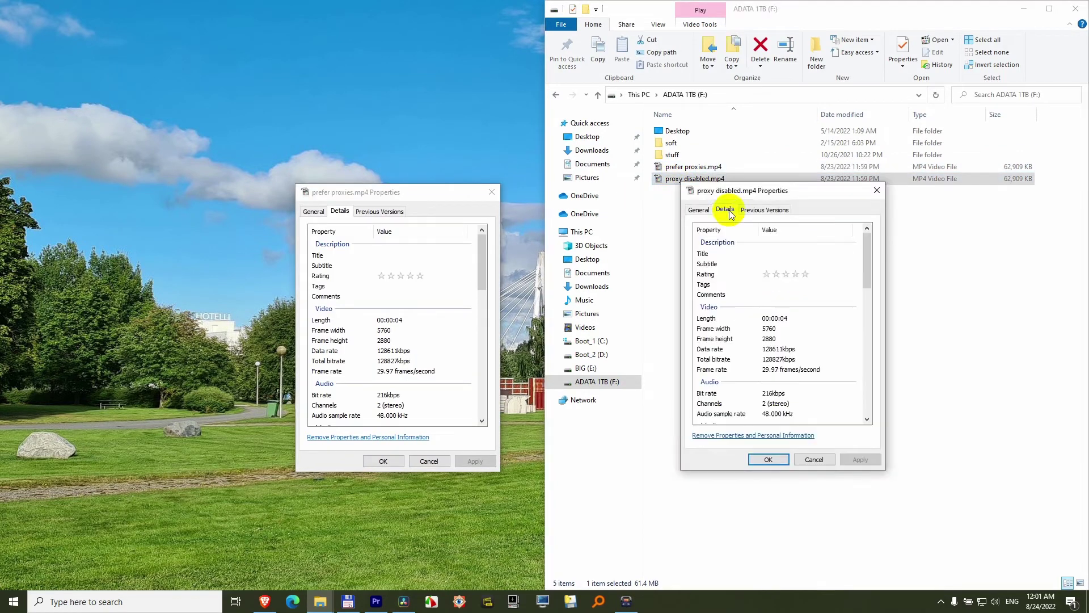
left_click_drag(680, 192, 571, 191)
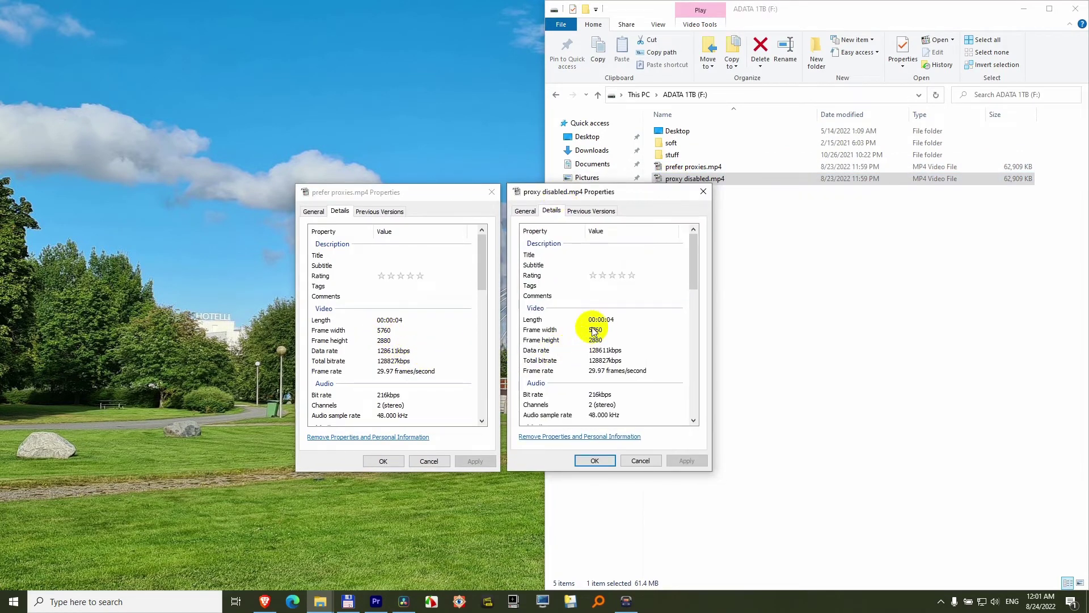
left_click(640, 461)
left_click(429, 461)
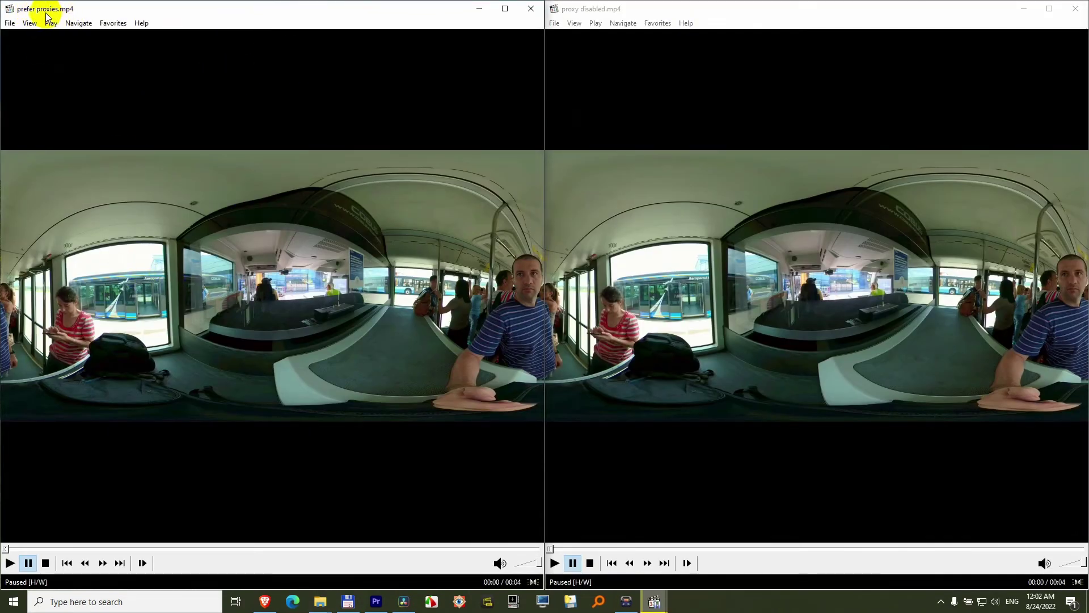
- Compare the paused frames of prefer proxies.mp4 and proxy disabled.mp4, then close both Media Player Classic windows
left_click(587, 15)
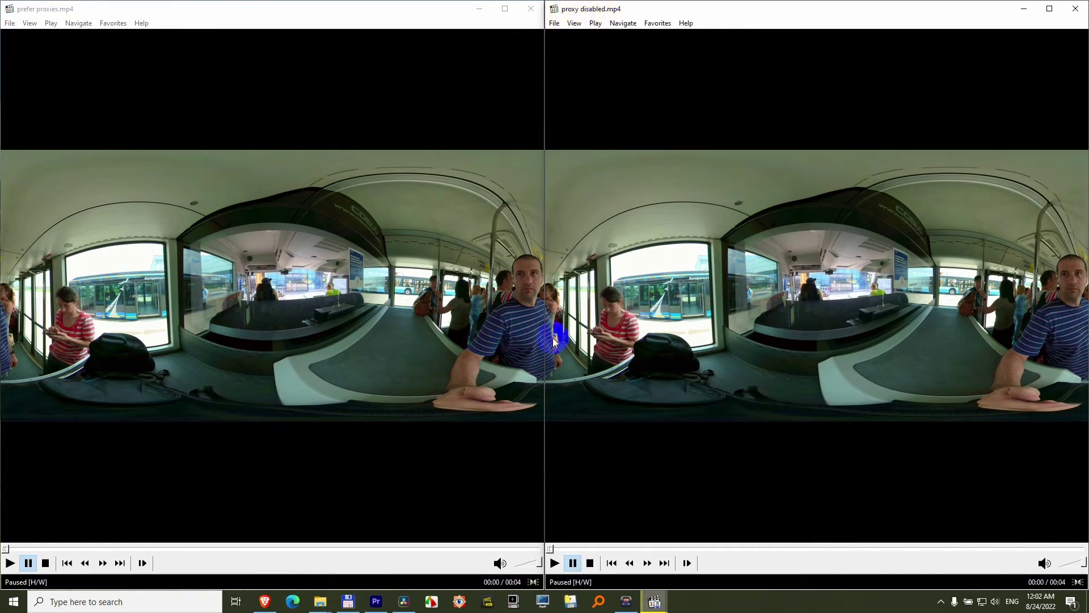
left_click(531, 9)
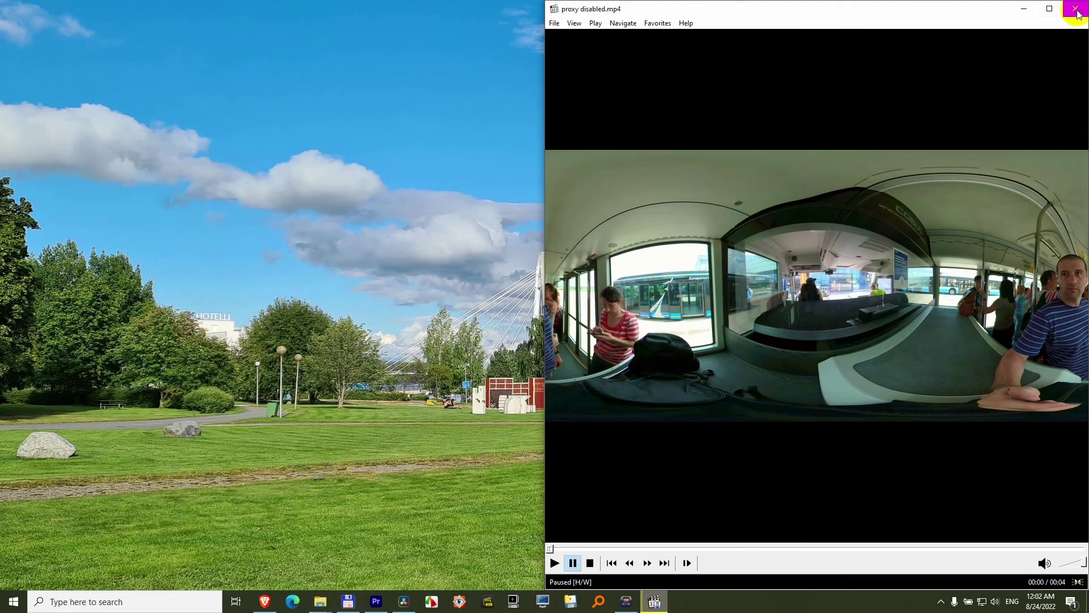
left_click(1075, 9)
left_click(249, 18)
- Verify Prefer Proxies is still ticked under Proxy Handling and leave the setting unchanged
mouse_move(406, 44)
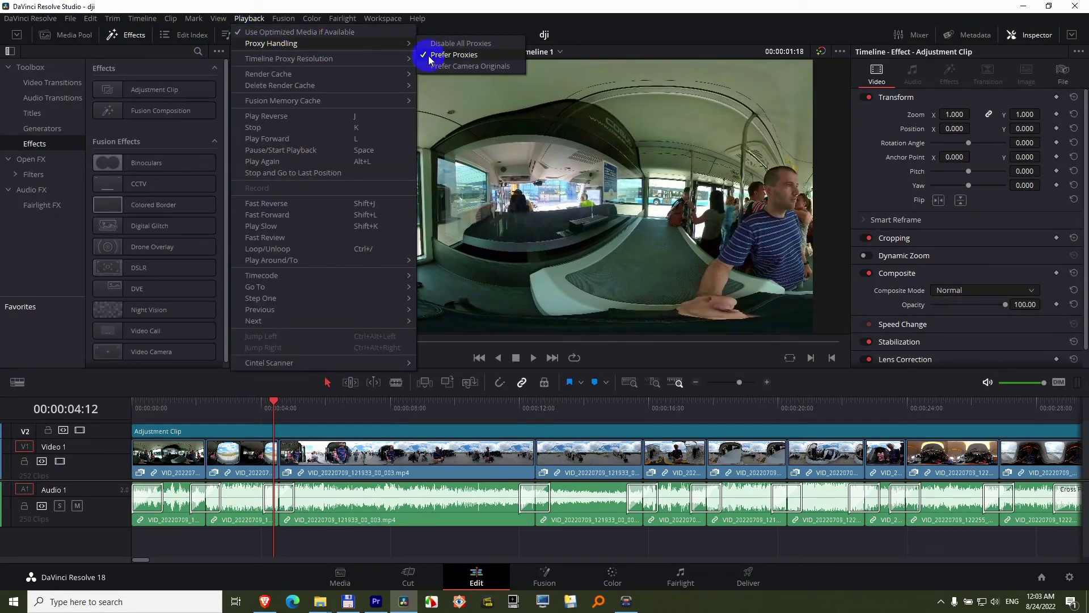
left_click(549, 432)
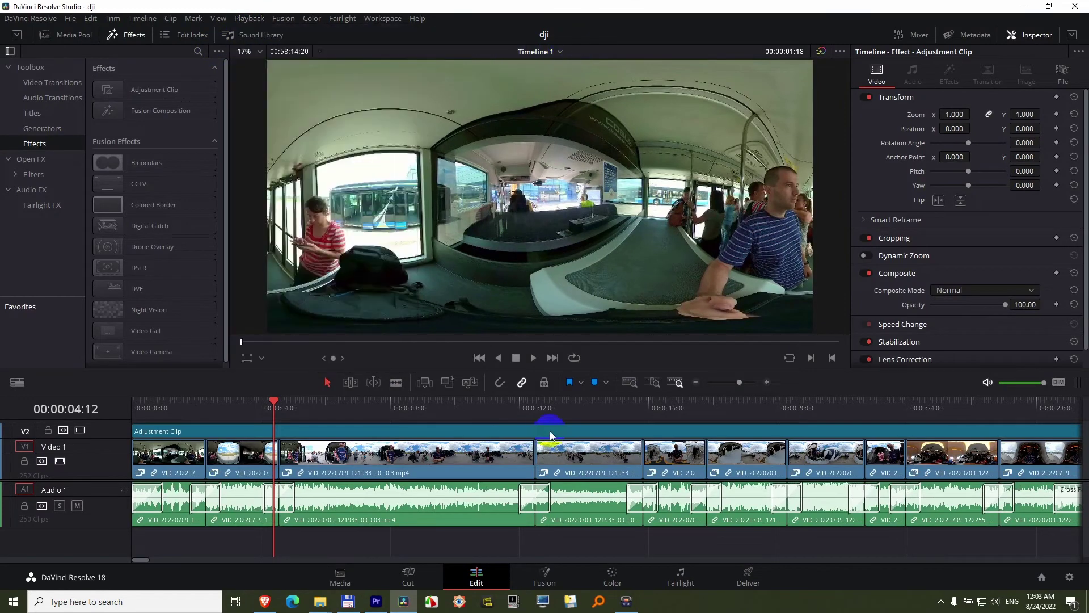
left_click(741, 574)
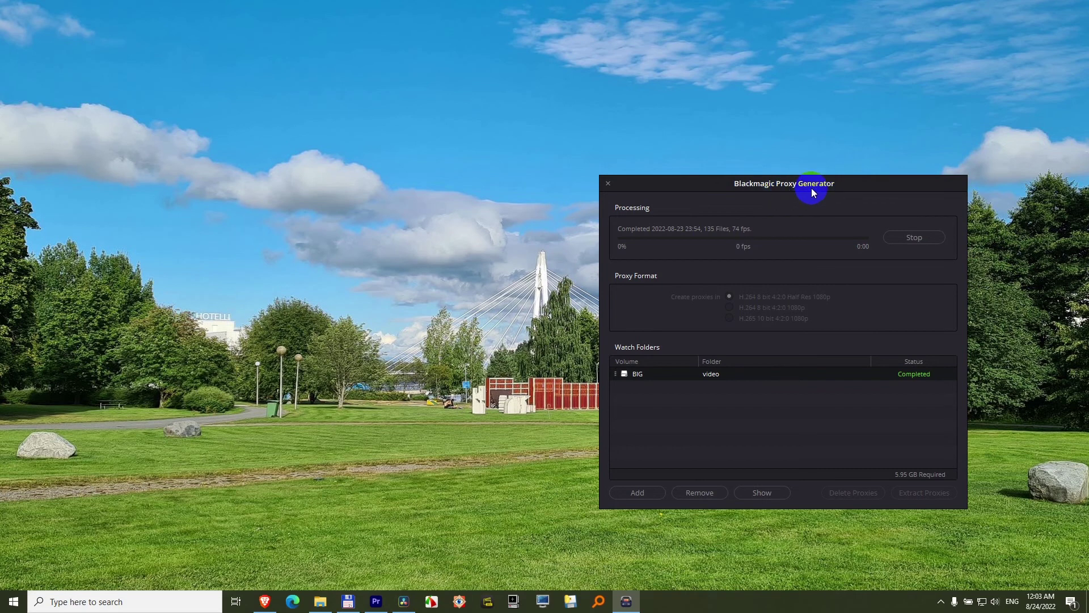
- Close Proxy Generator, browse E:\video\Proxy, and open its properties showing 135 files totalling 5.94 GB
left_click(608, 183)
left_click(320, 601)
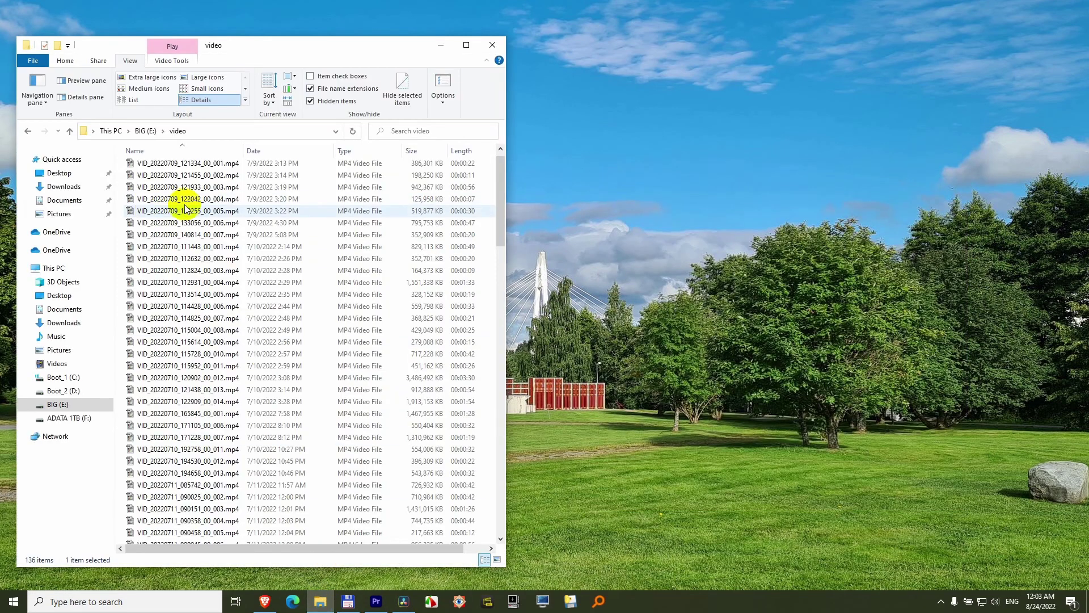
scroll(322, 249, "up", 1)
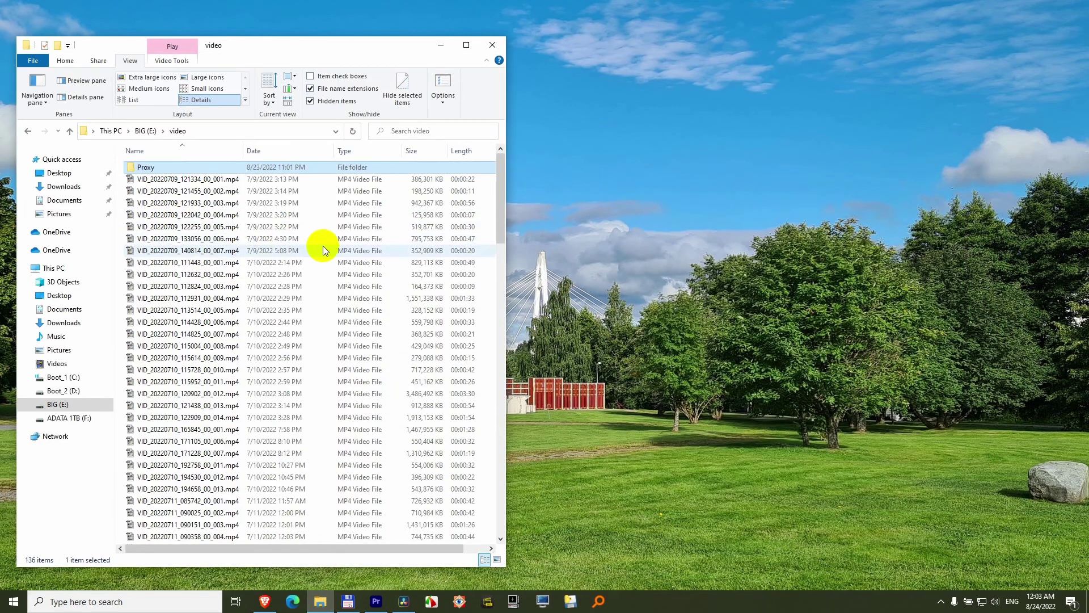
double_click(154, 169)
left_click_drag(500, 187, 497, 487)
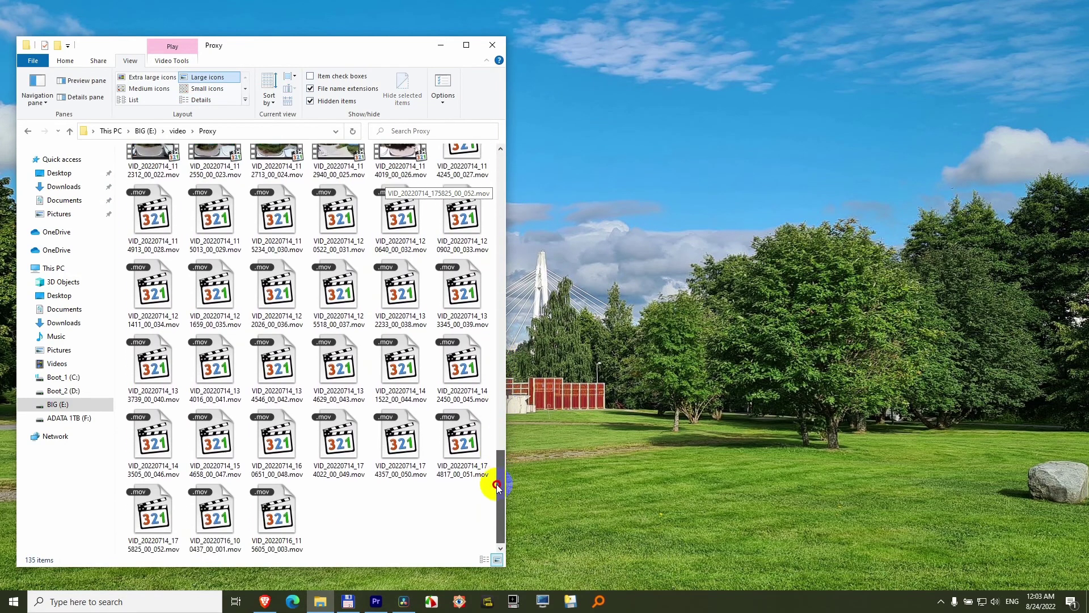
left_click(28, 131)
right_click(152, 166)
left_click(210, 422)
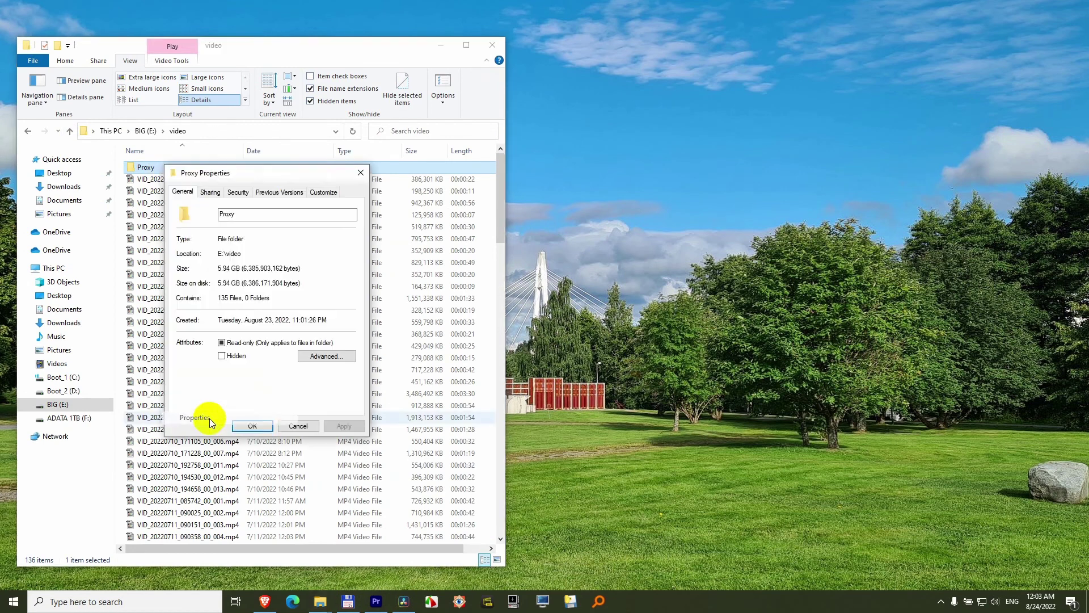